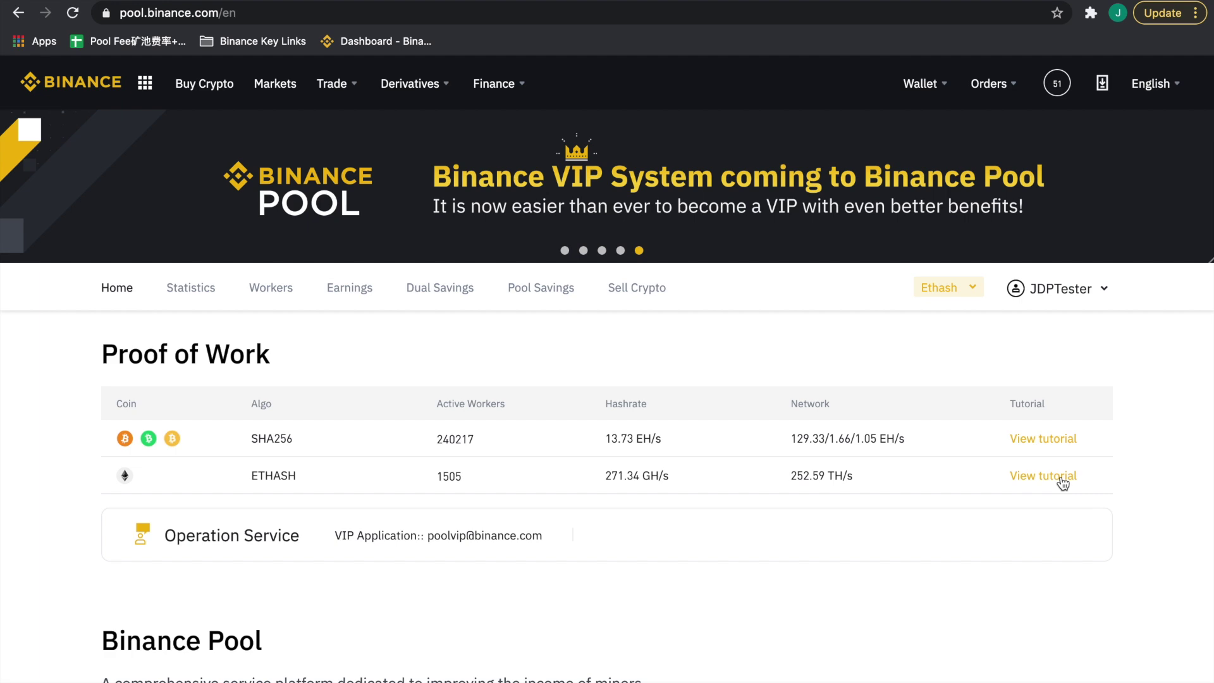
Step: Open the ETHASH tutorial and highlight the Claymore command's username and worker_name placeholders
left_click(1063, 484)
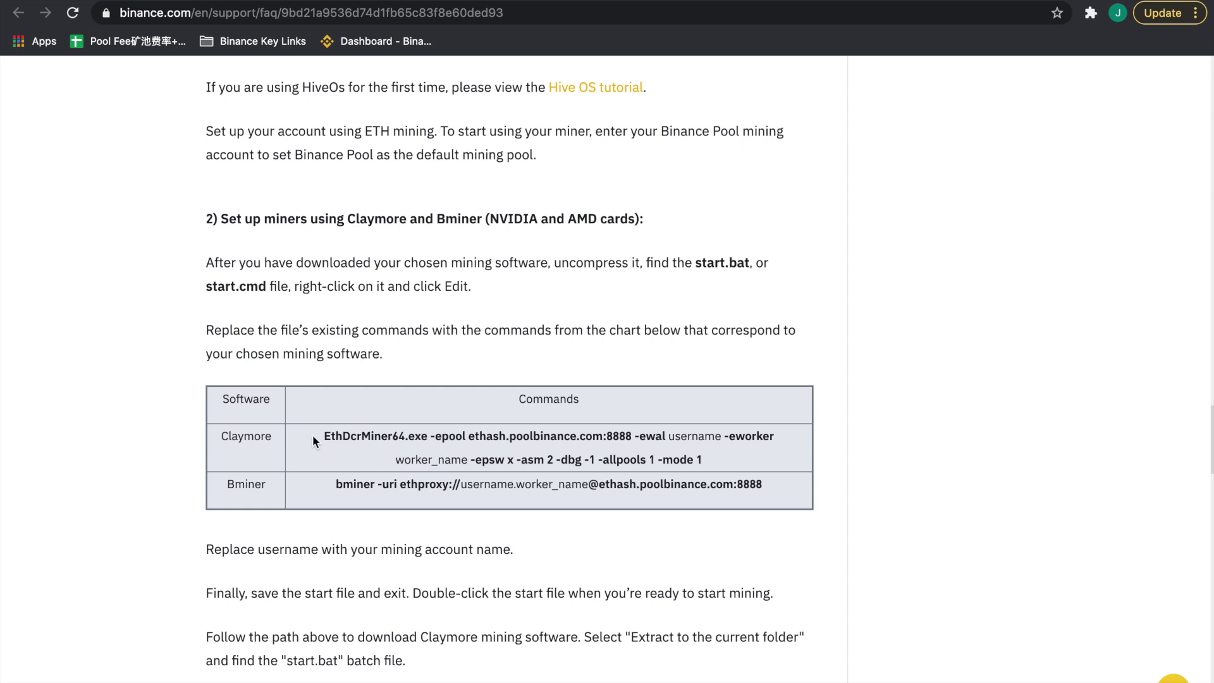
left_click_drag(313, 435, 713, 462)
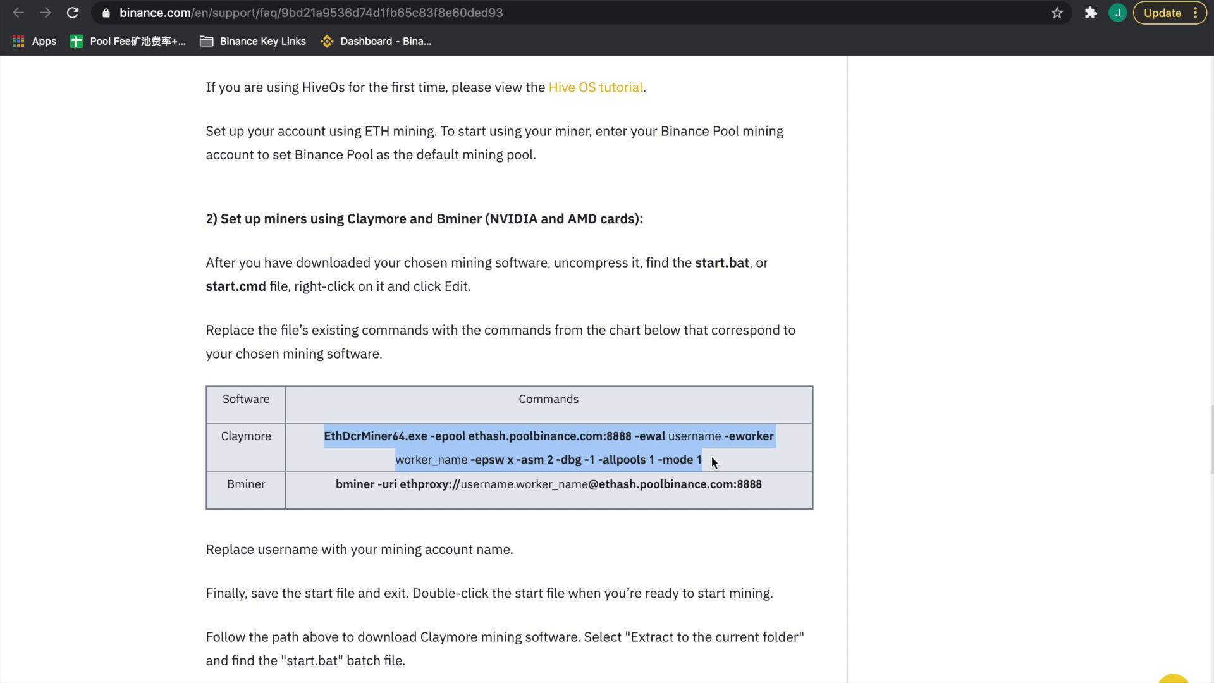
left_click(667, 438)
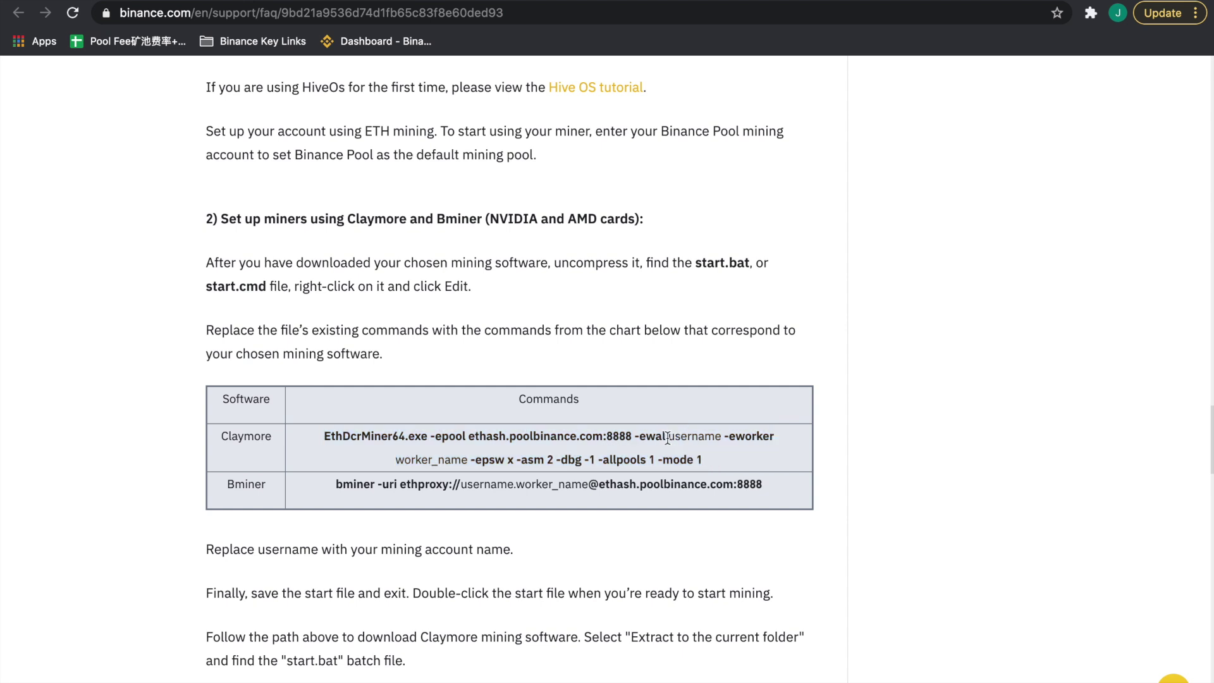
left_click_drag(667, 438, 722, 436)
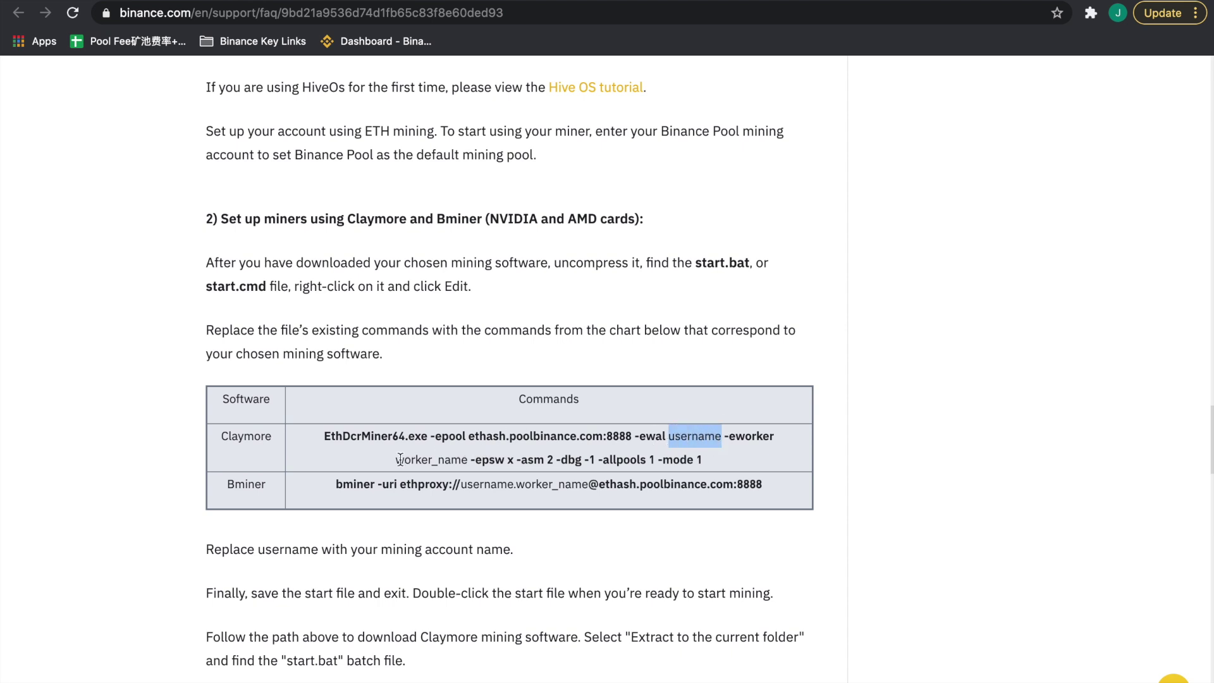
left_click_drag(397, 460, 471, 460)
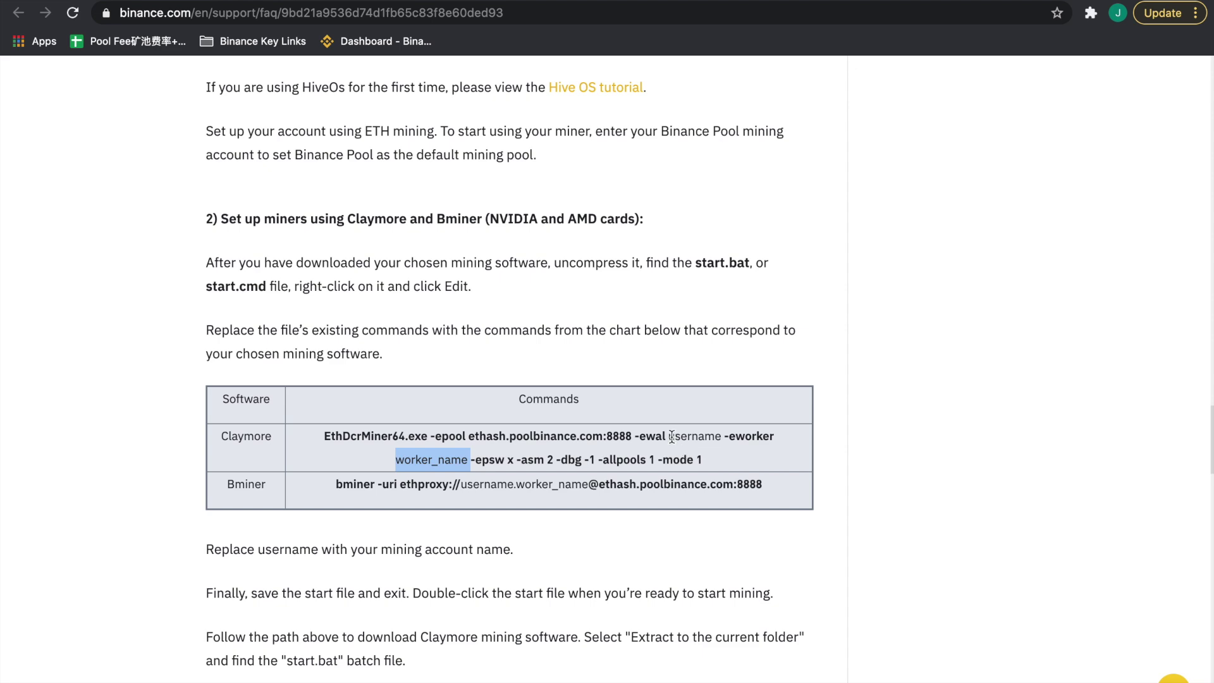
left_click_drag(669, 436, 722, 437)
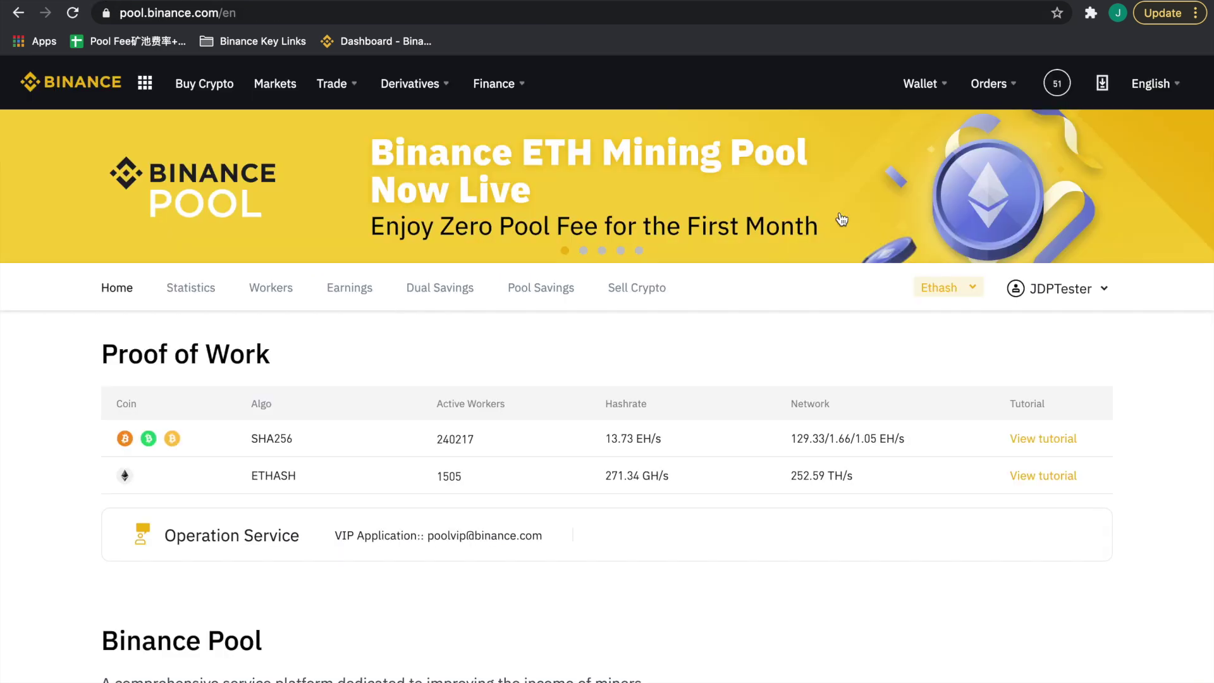
mouse_move(1084, 294)
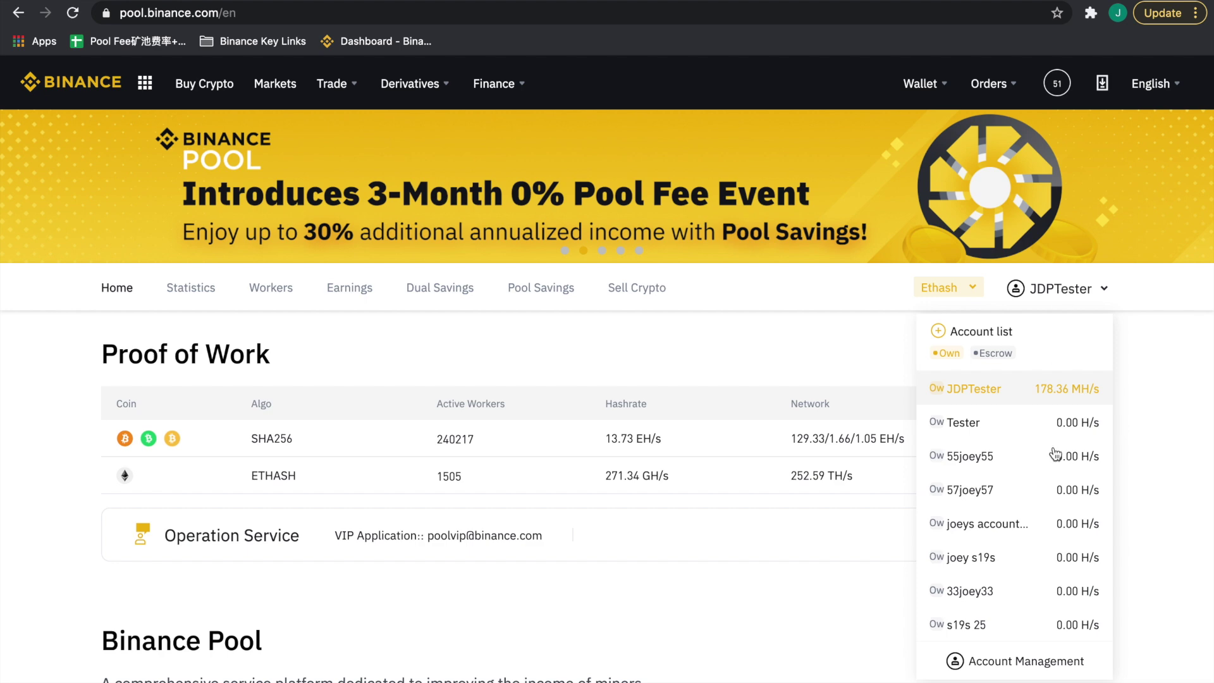
Step: Open Account Management and select the mining account name listed there
left_click(1018, 662)
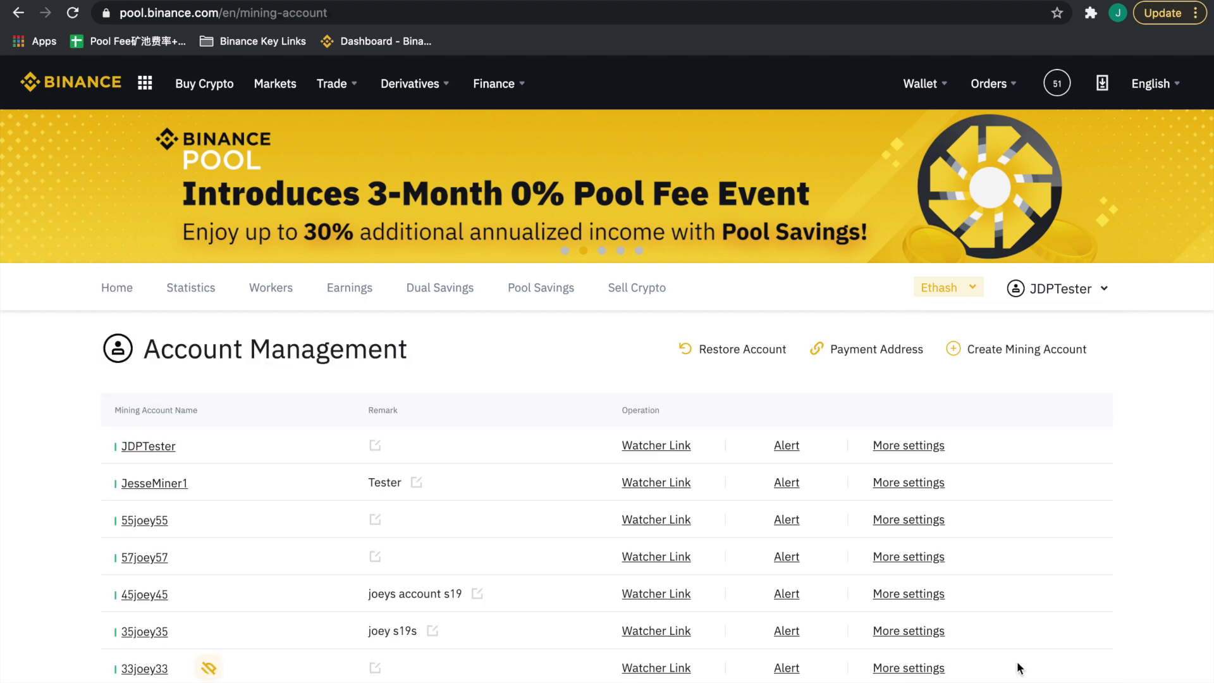
scroll(531, 396, "down", 2)
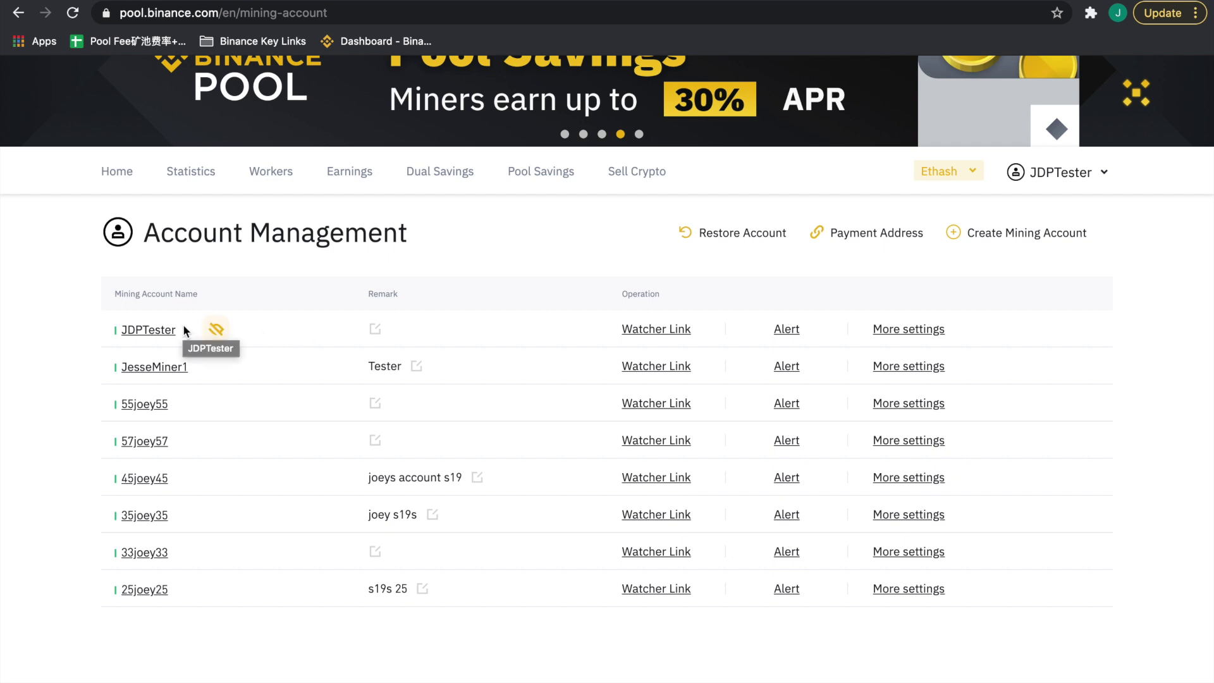
mouse_move(108, 331)
left_mouse_down()
mouse_move(122, 320)
mouse_move(126, 331)
left_mouse_up()
Step: Check the Workers list shows 1070rig at 178.36 MH/s, cancelling the Add Group dialog
left_click(191, 172)
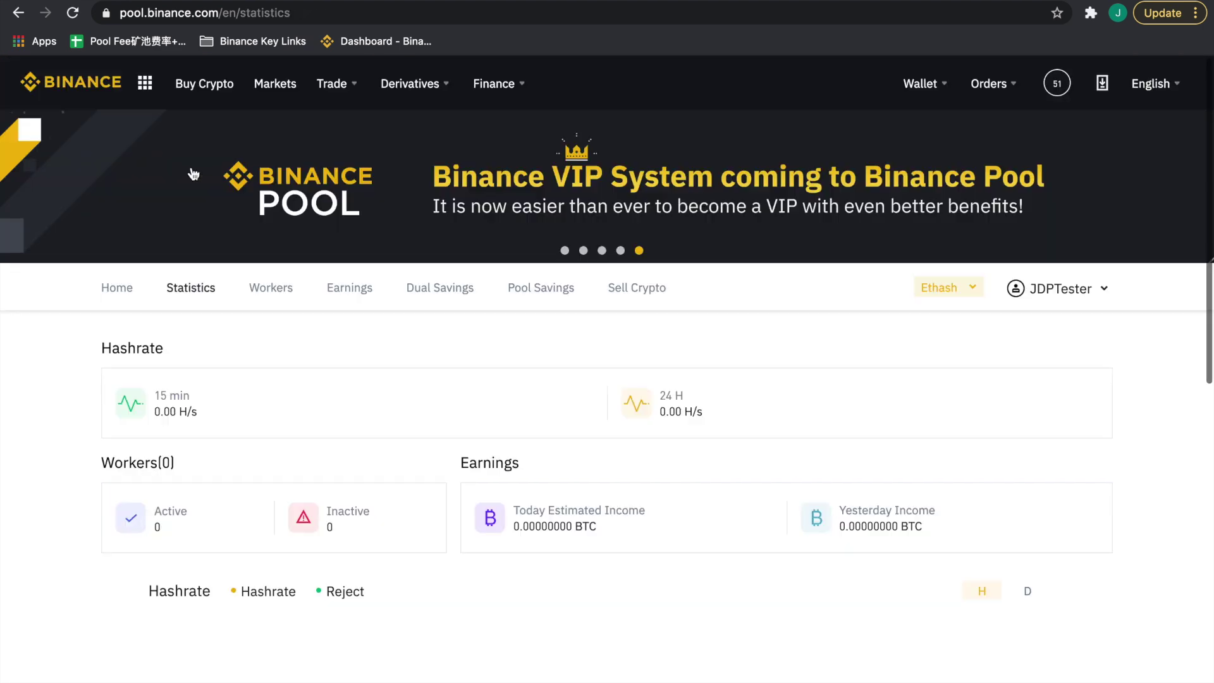
left_click(267, 290)
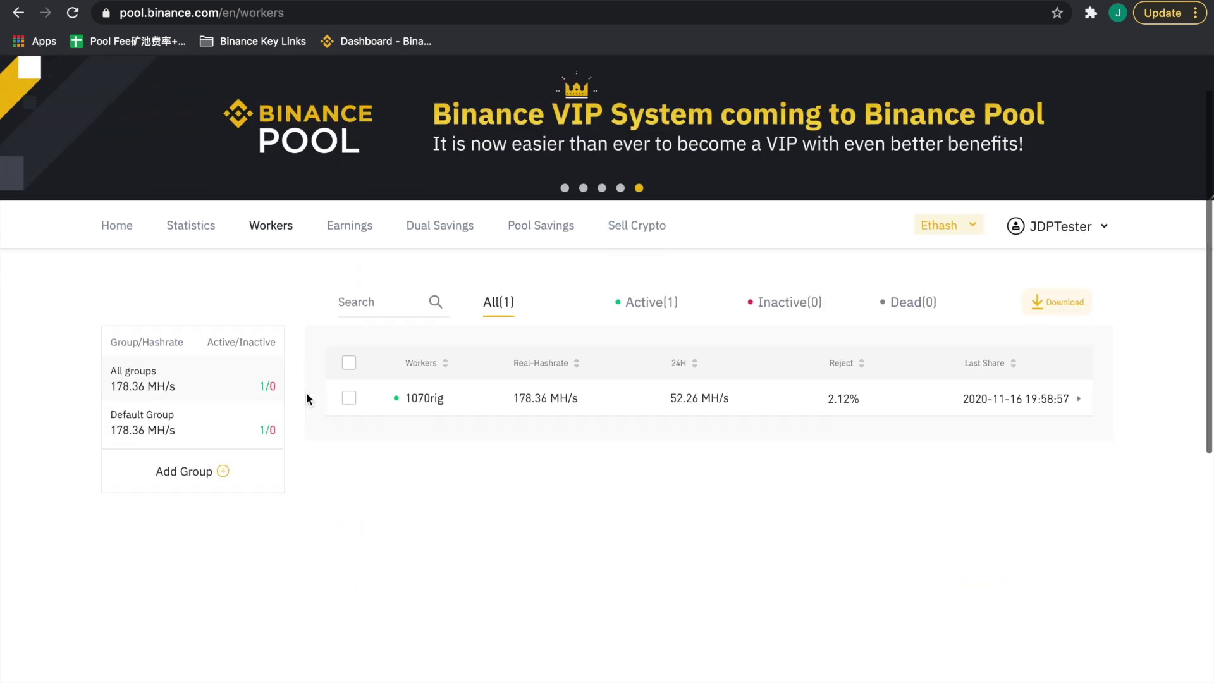
scroll(307, 394, "down", 3)
left_click(183, 427)
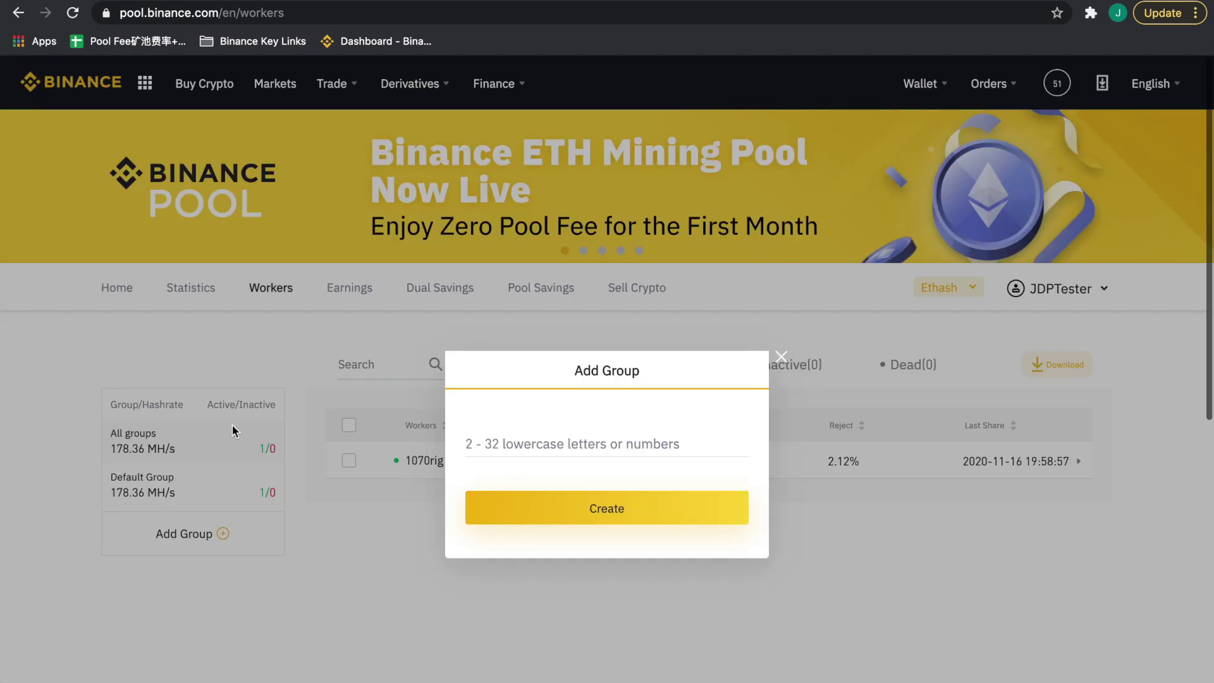
left_click(781, 357)
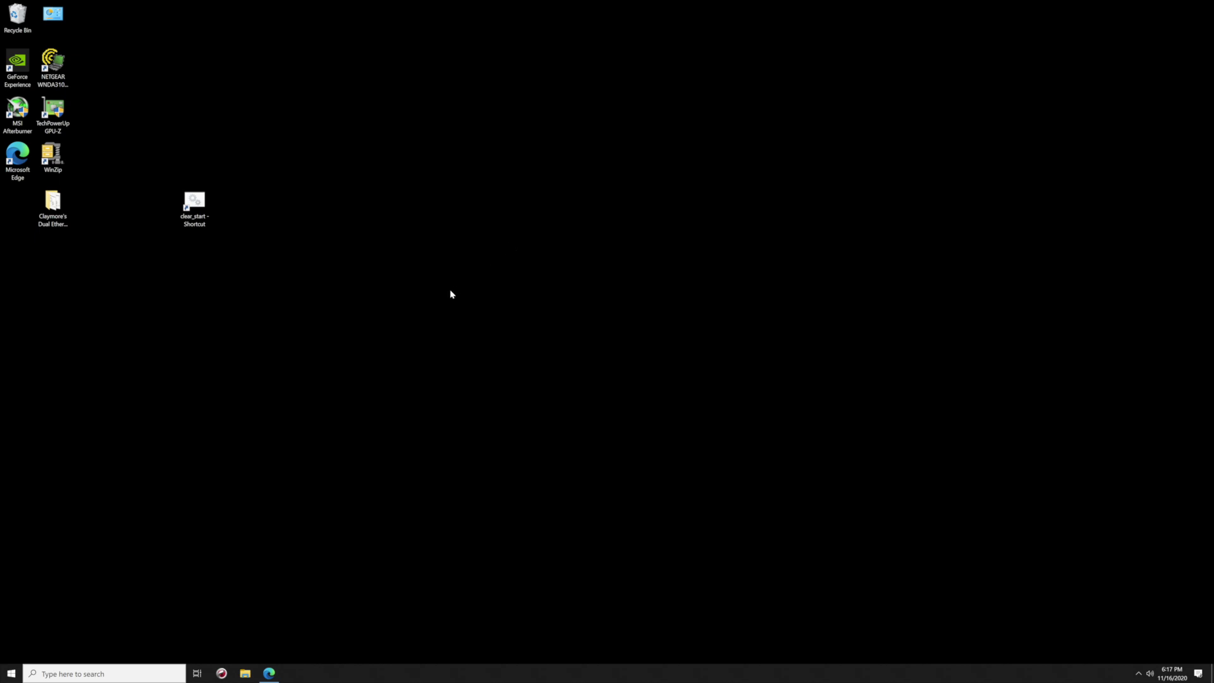
left_click(270, 674)
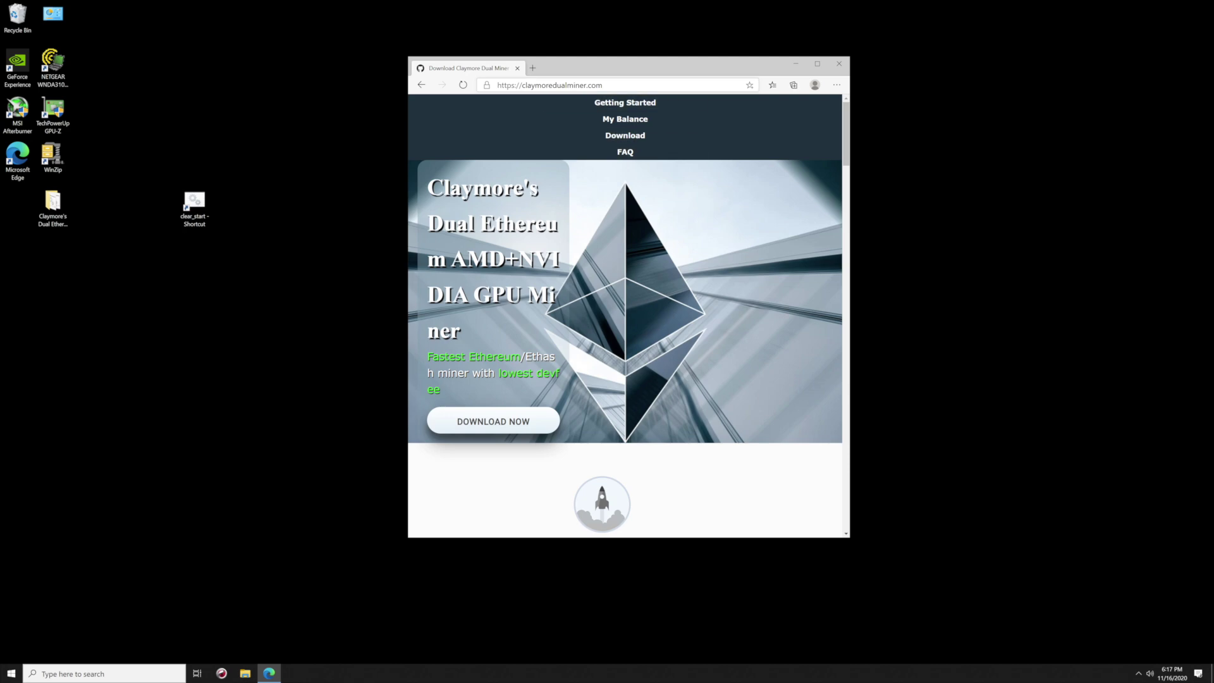
left_click_drag(498, 85, 602, 85)
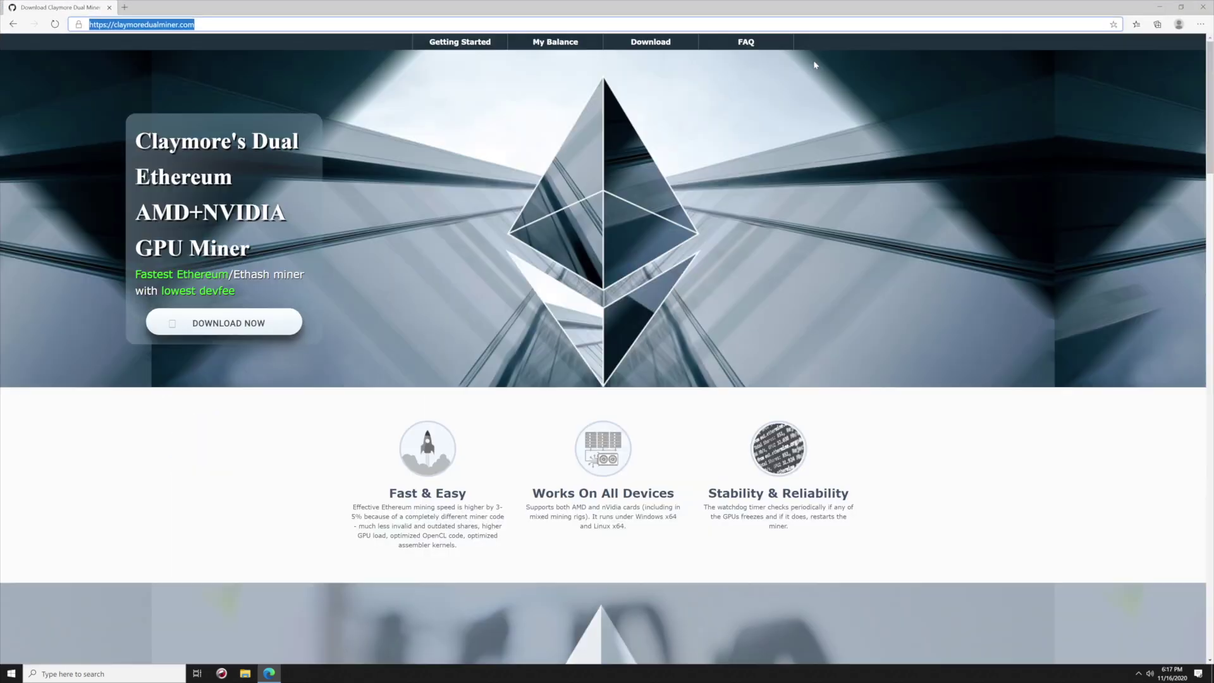
left_click(817, 64)
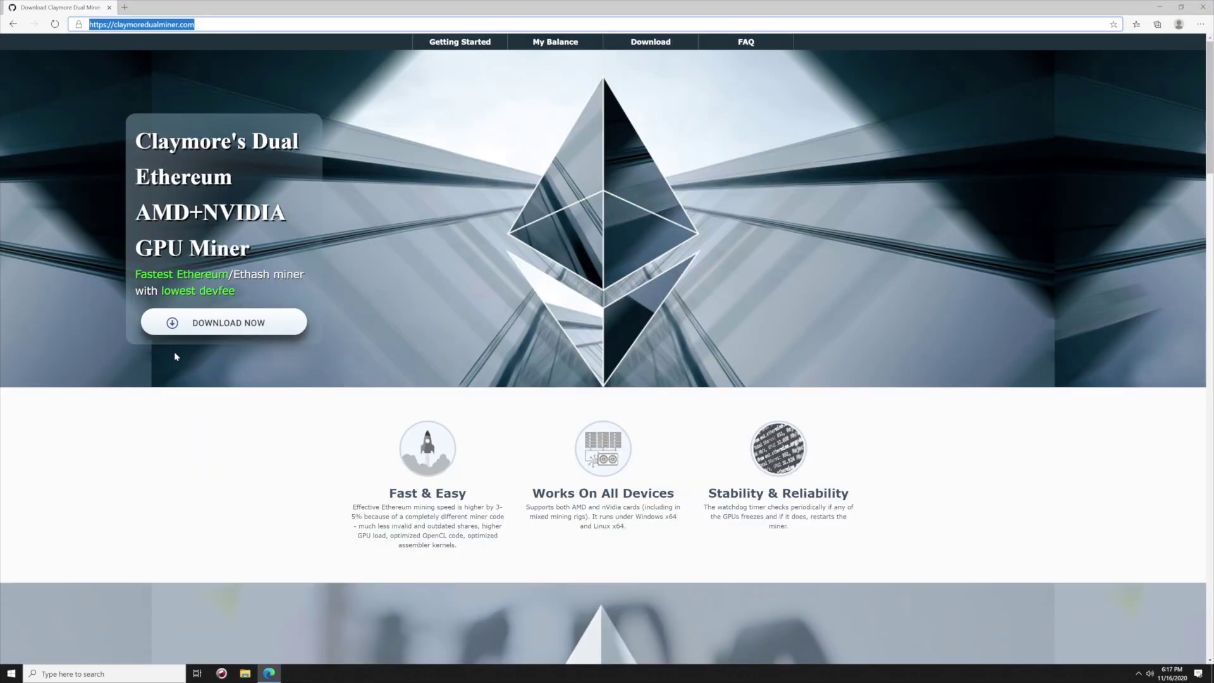
scroll(1205, 504, "down", 1)
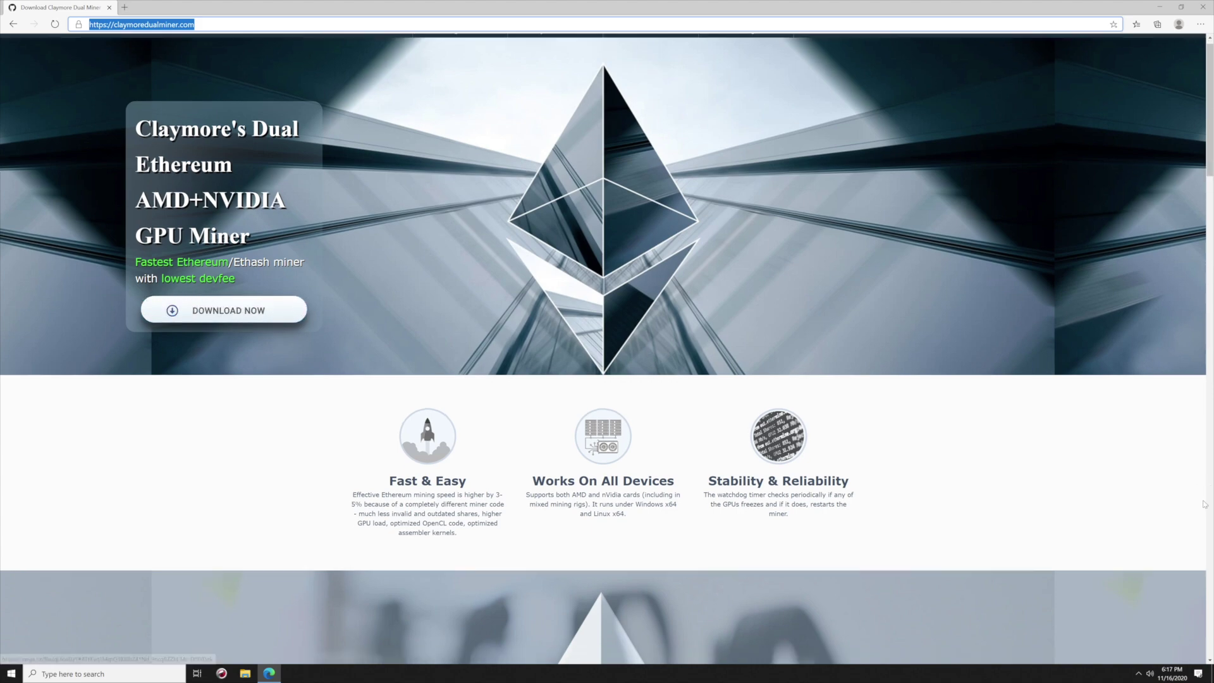
scroll(1204, 504, "down", 20)
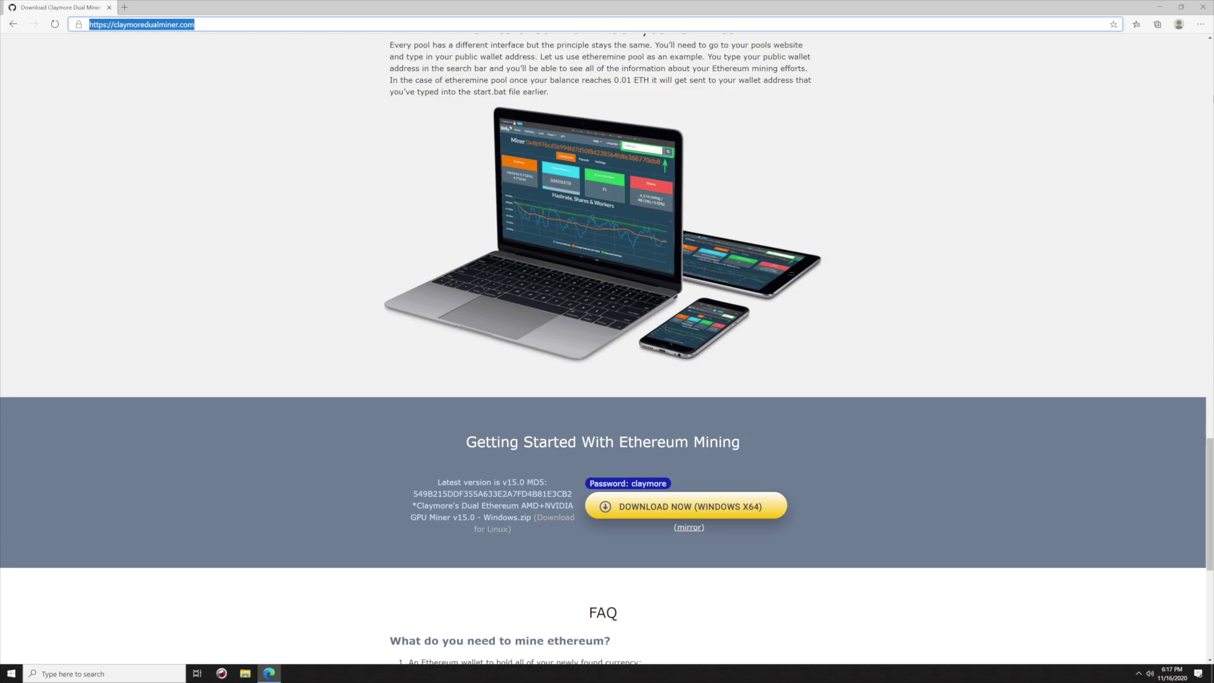
left_click(1160, 7)
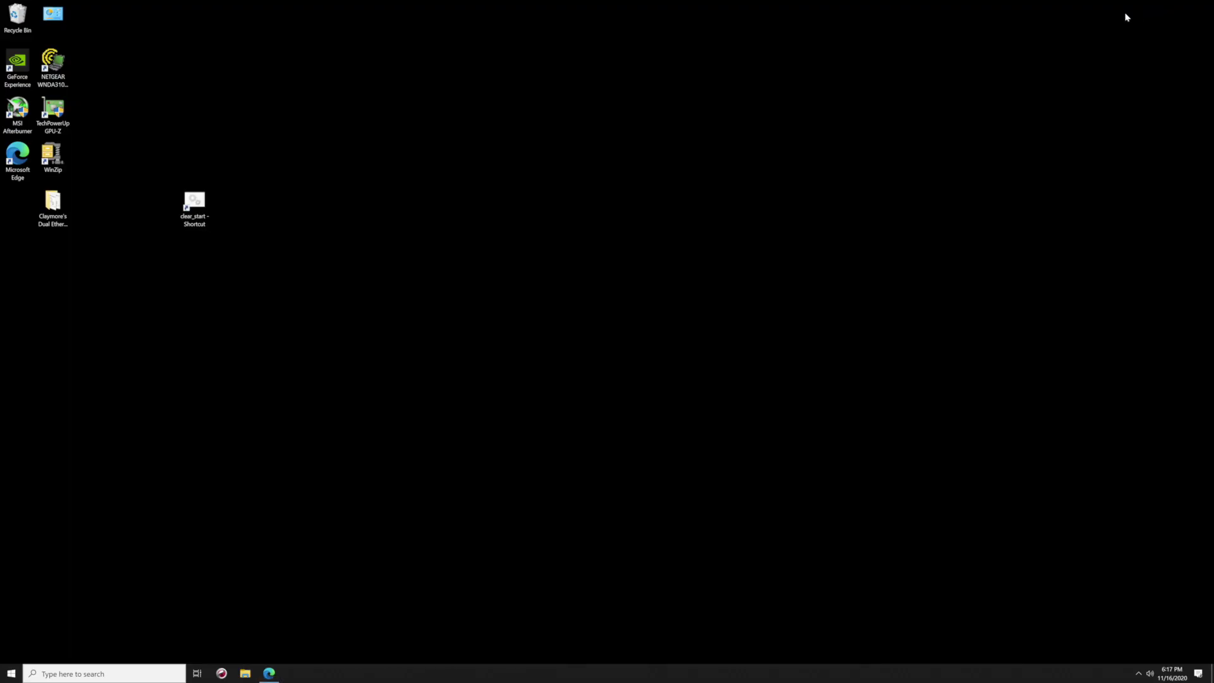
Step: Open clear_start from the Claymore's Dual Ethereum miner folder for editing in Notepad
double_click(53, 201)
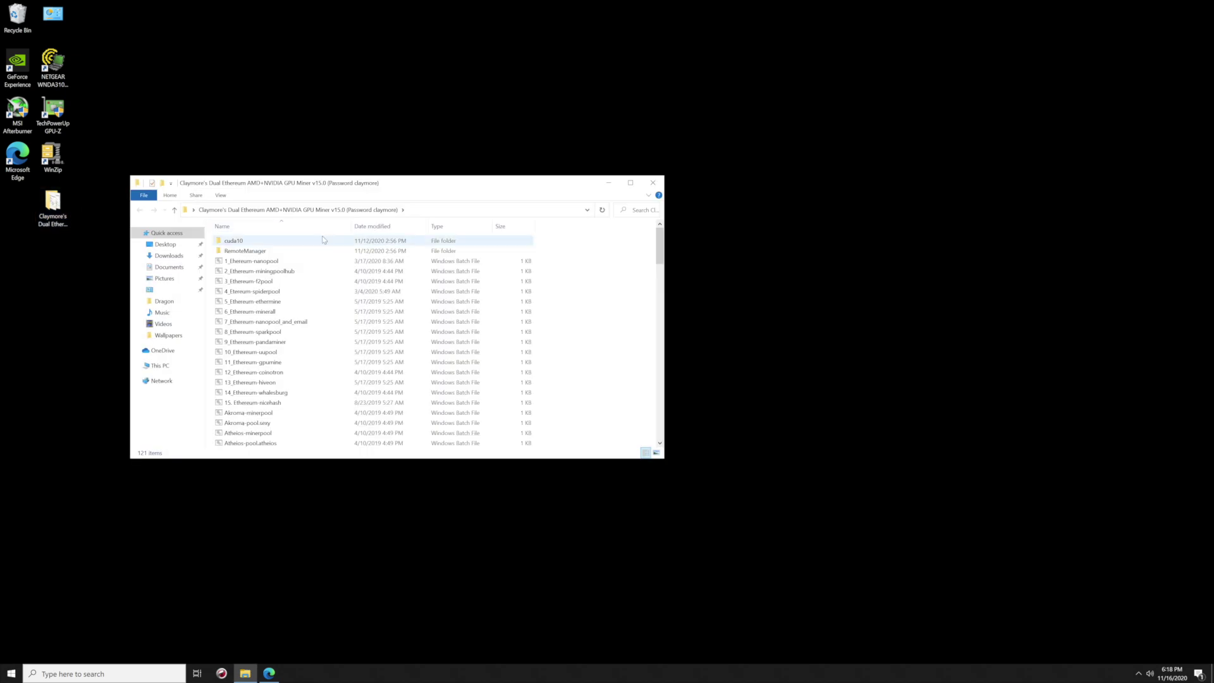
scroll(313, 272, "down", 5)
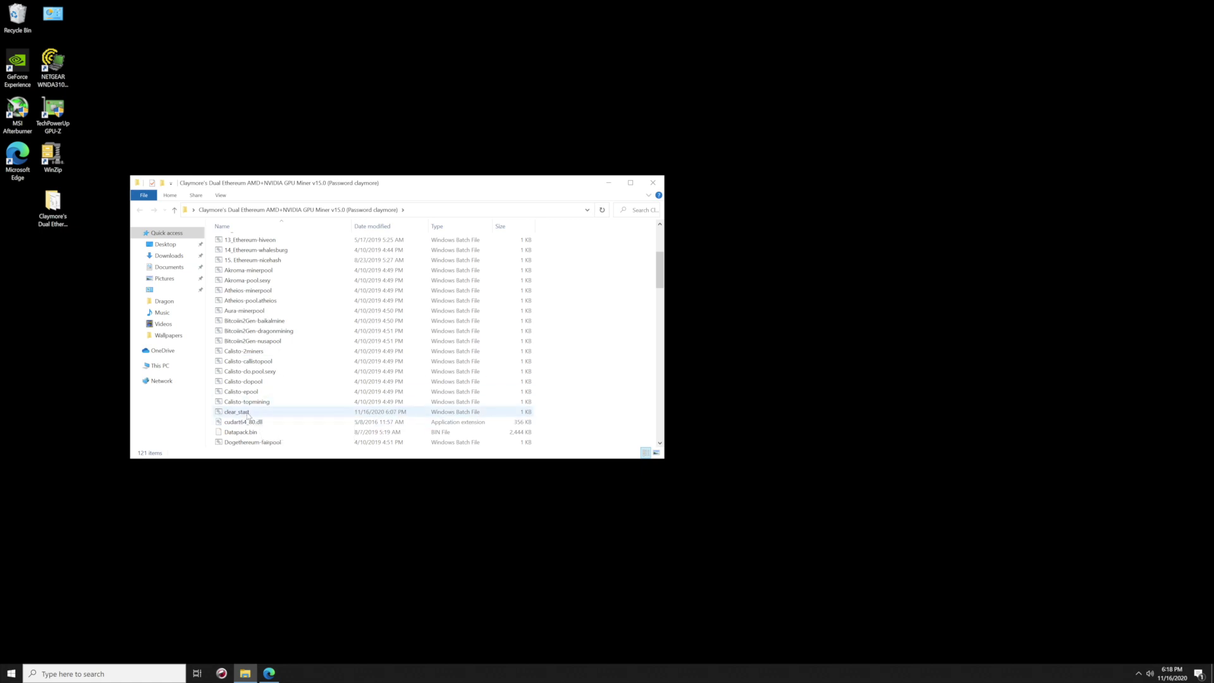
left_click(247, 414)
right_click(246, 412)
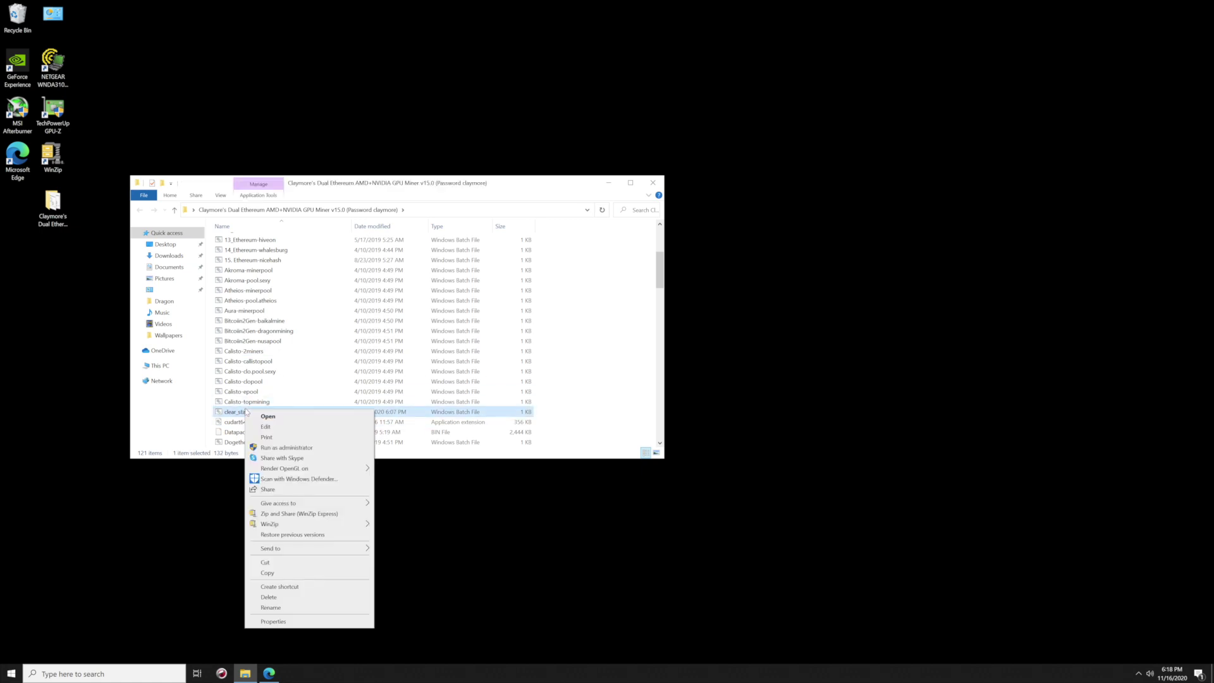
left_click(266, 426)
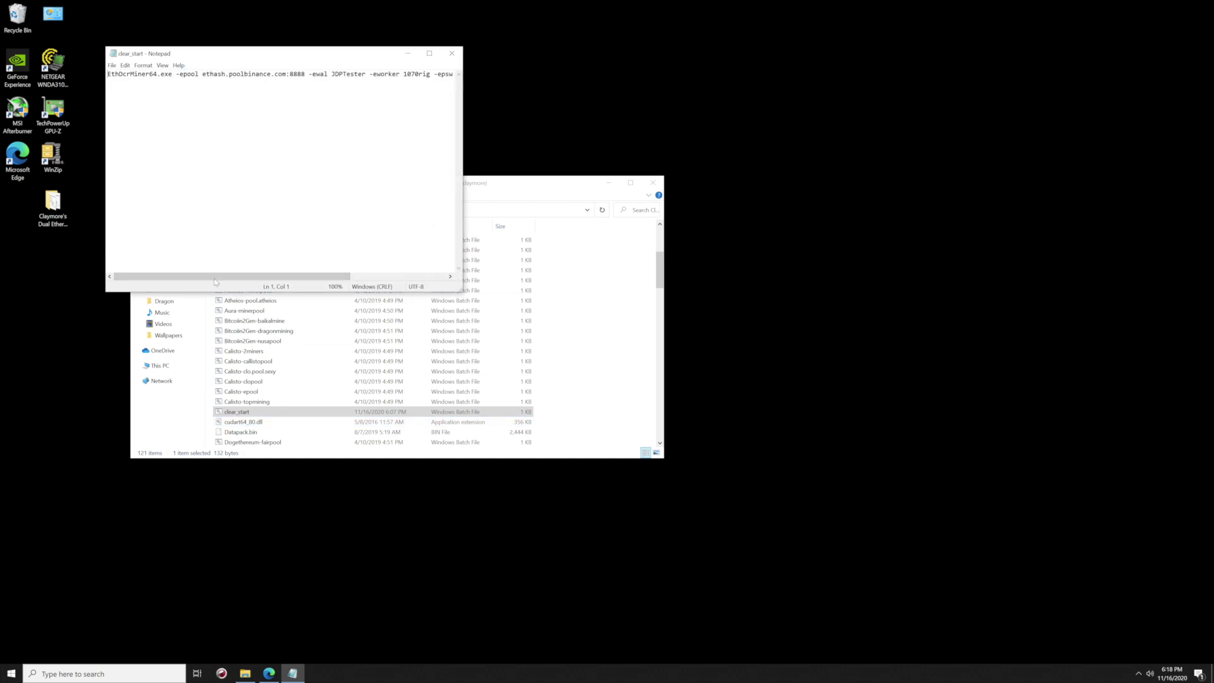
Step: Review the command line's mining account name and worker name 1070rig in clear_start
left_click_drag(214, 277, 267, 277)
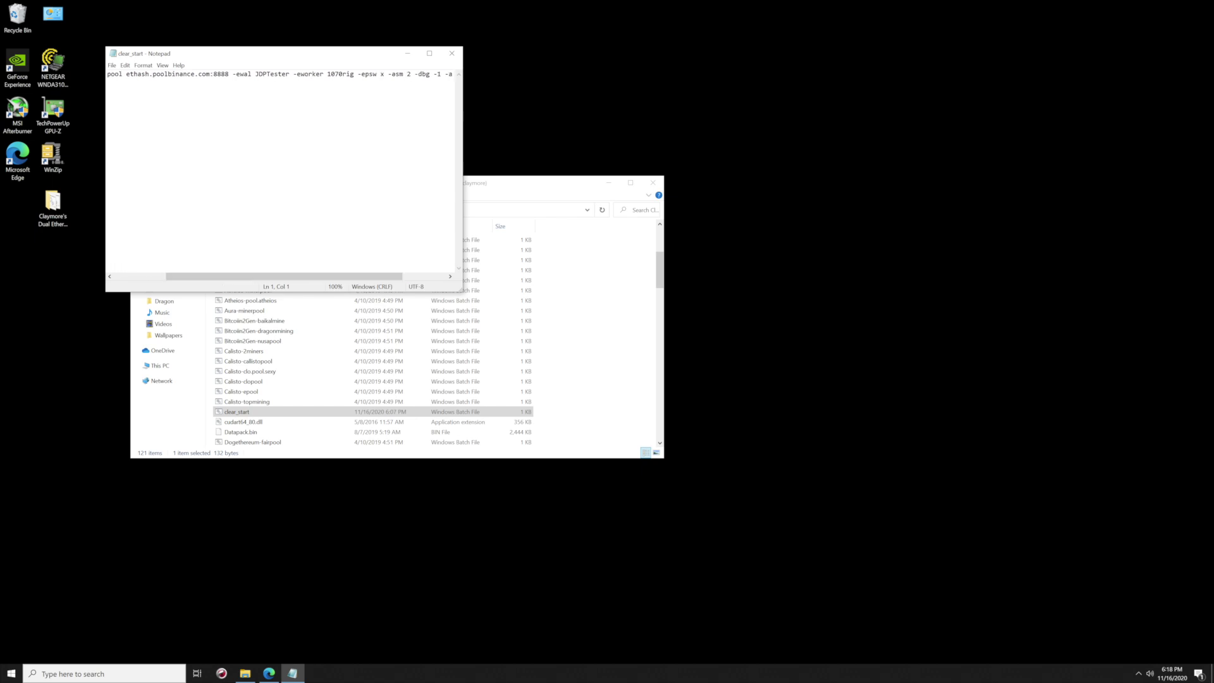
key("shift+End")
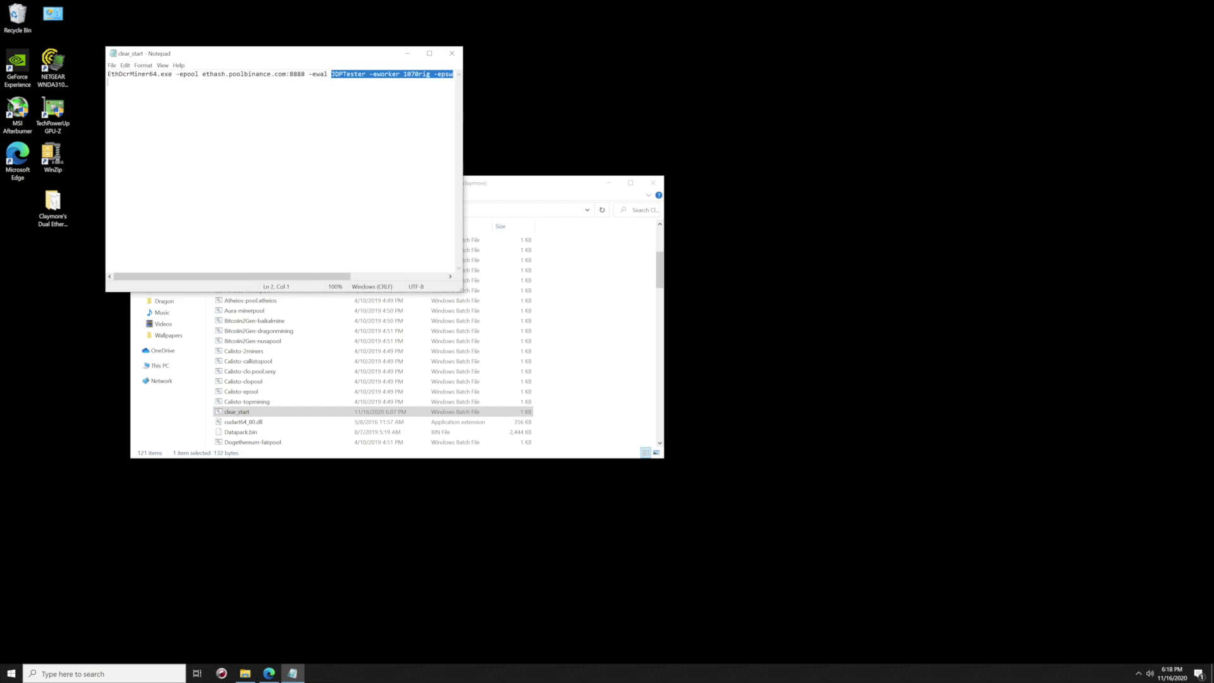
left_click(370, 74)
left_click_drag(367, 74, 331, 74)
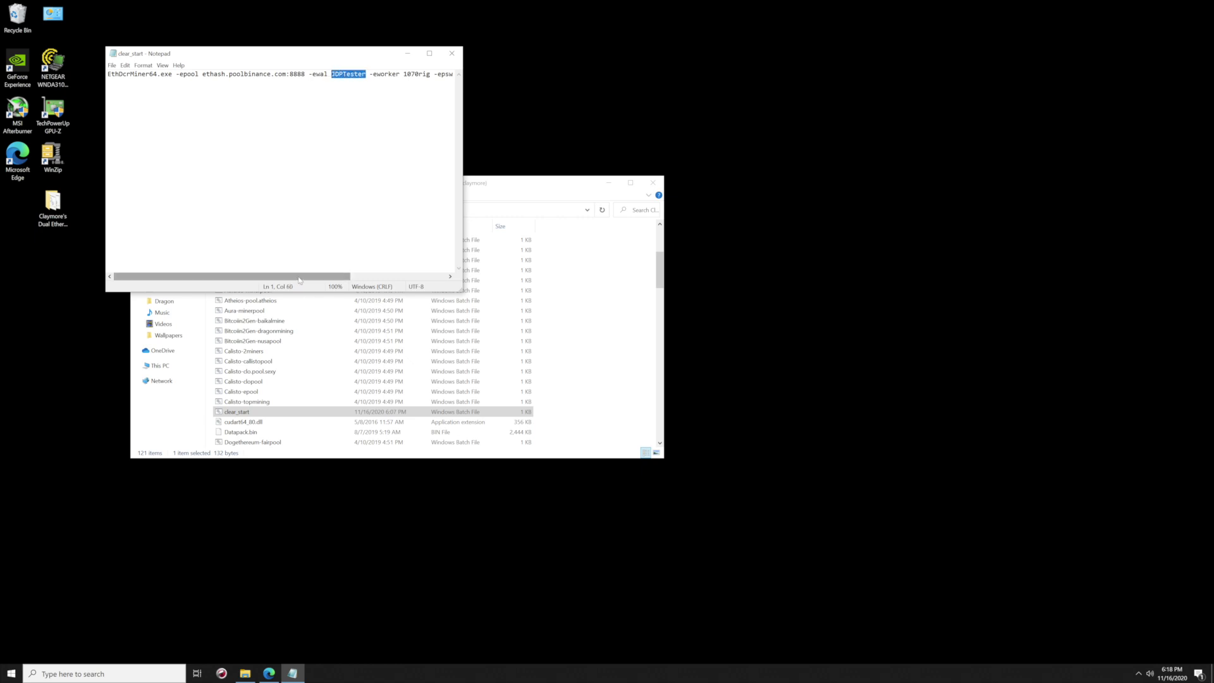
left_click_drag(302, 277, 388, 269)
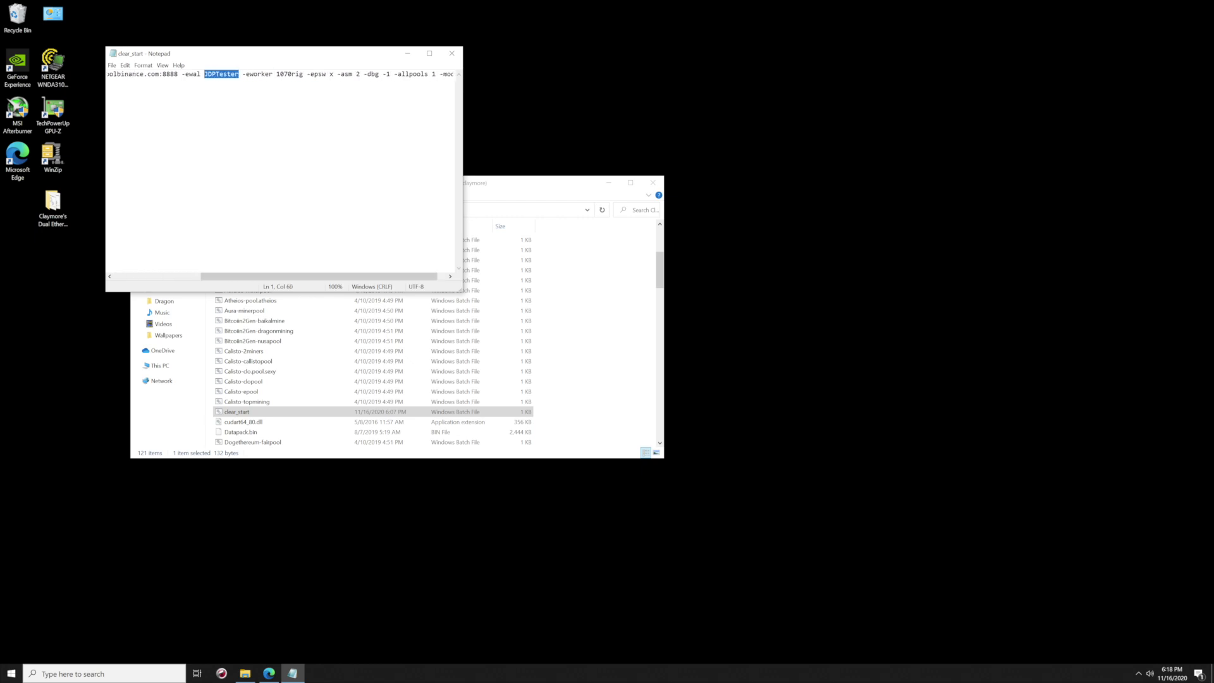
left_click_drag(304, 74, 276, 74)
Step: Save the clear_start batch file and close Notepad
left_click(112, 66)
left_click(127, 105)
left_click(452, 53)
Step: Close the Claymore folder window and launch the miner from the desktop clear_start shortcut
left_click(652, 184)
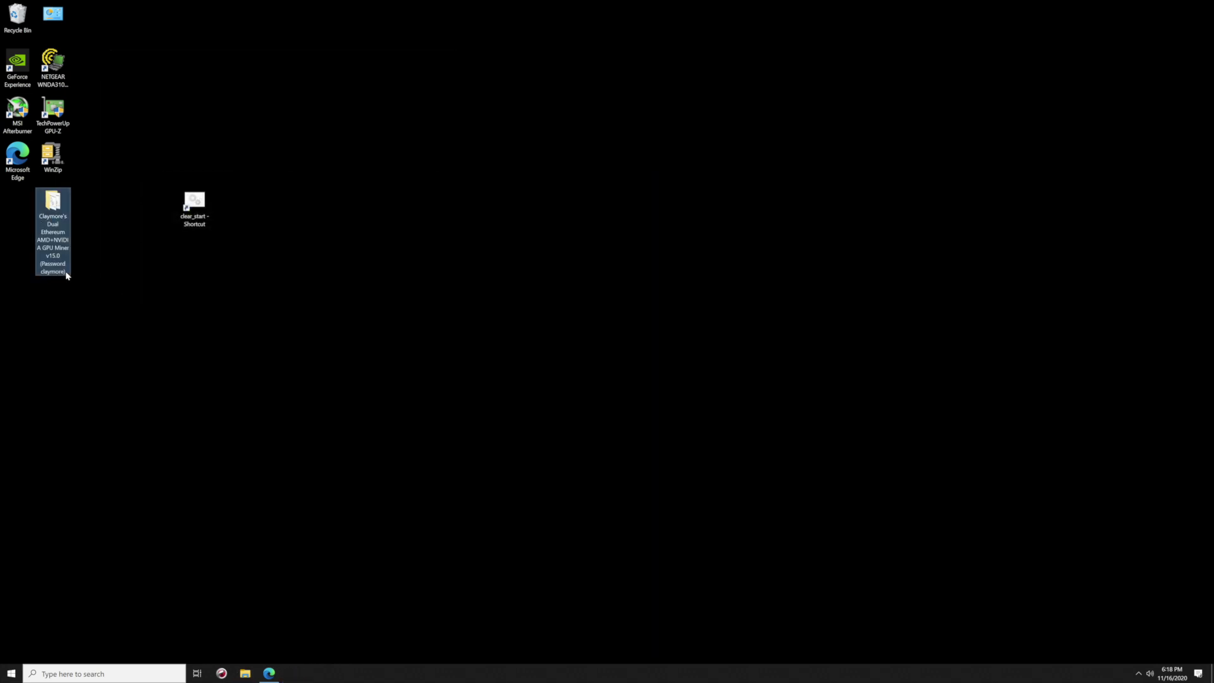
left_click(194, 200)
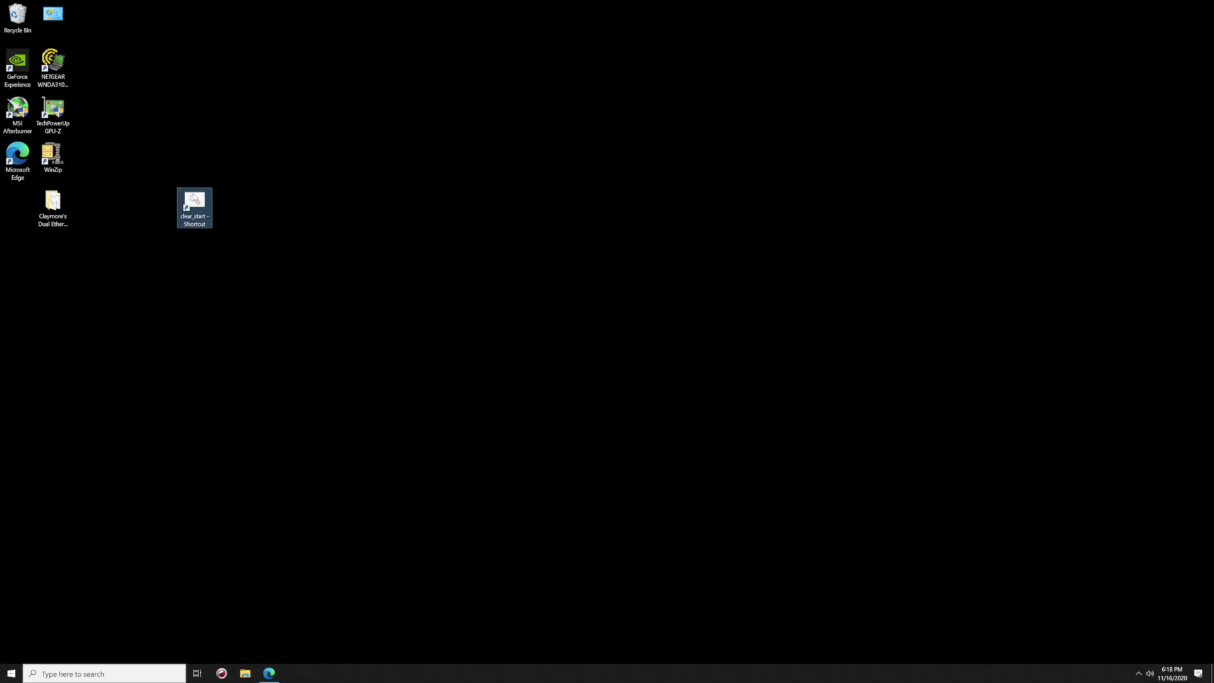
double_click(197, 203)
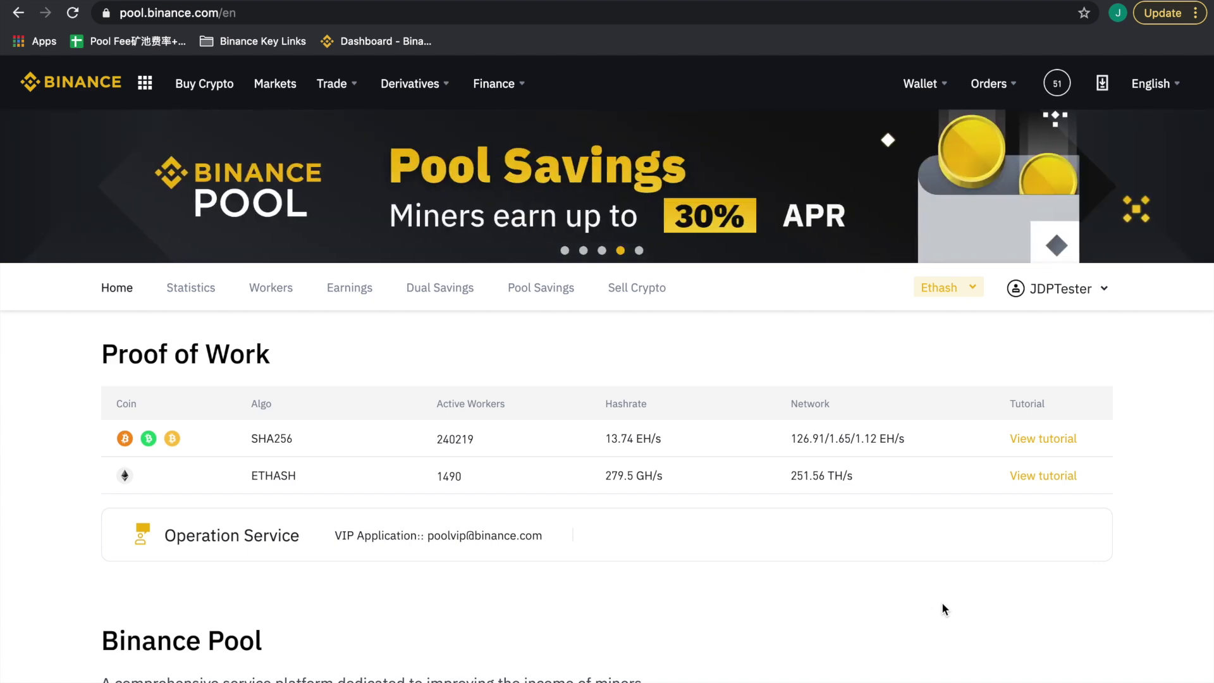
Step: Switch to the Ethash algorithm and view statistics: 173.59 MH/s, one active worker, 0.00180550 ETH today
mouse_move(1021, 310)
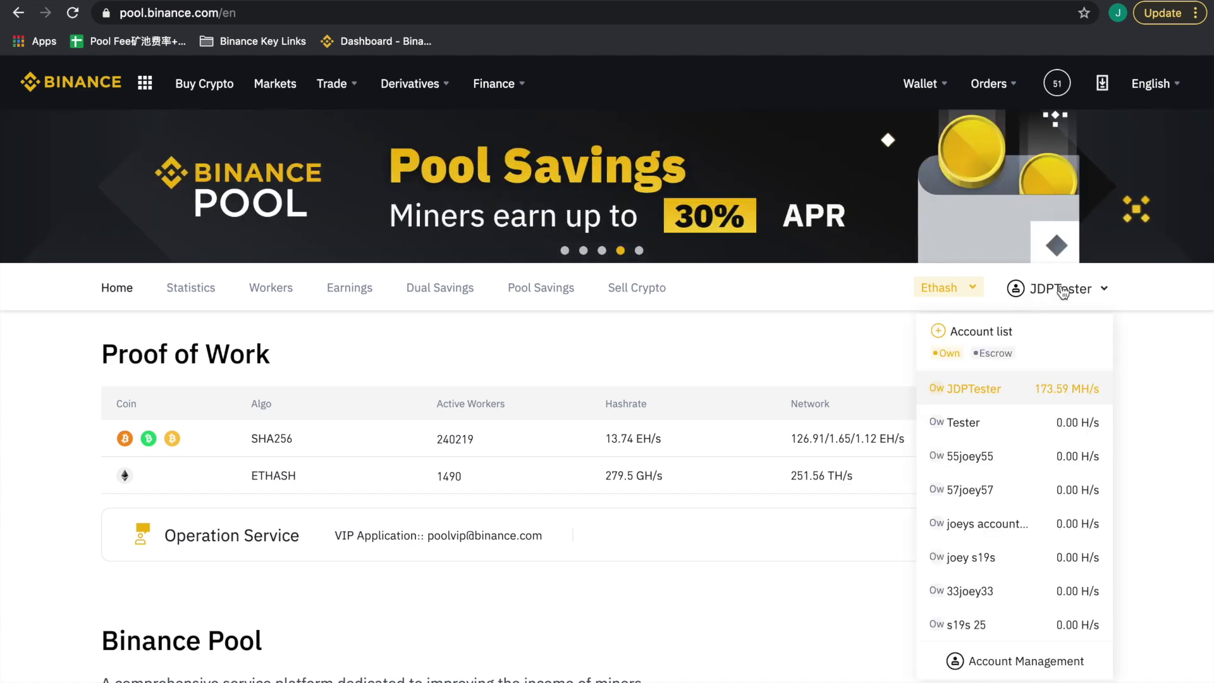
mouse_move(966, 296)
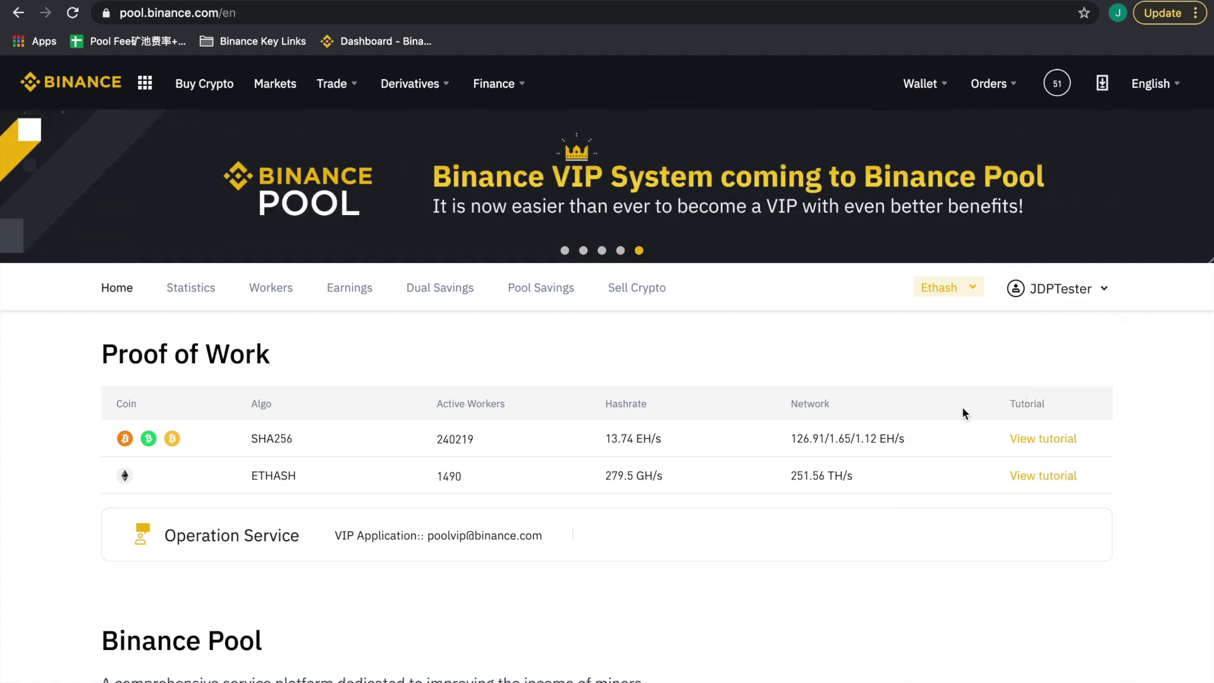
left_click(946, 385)
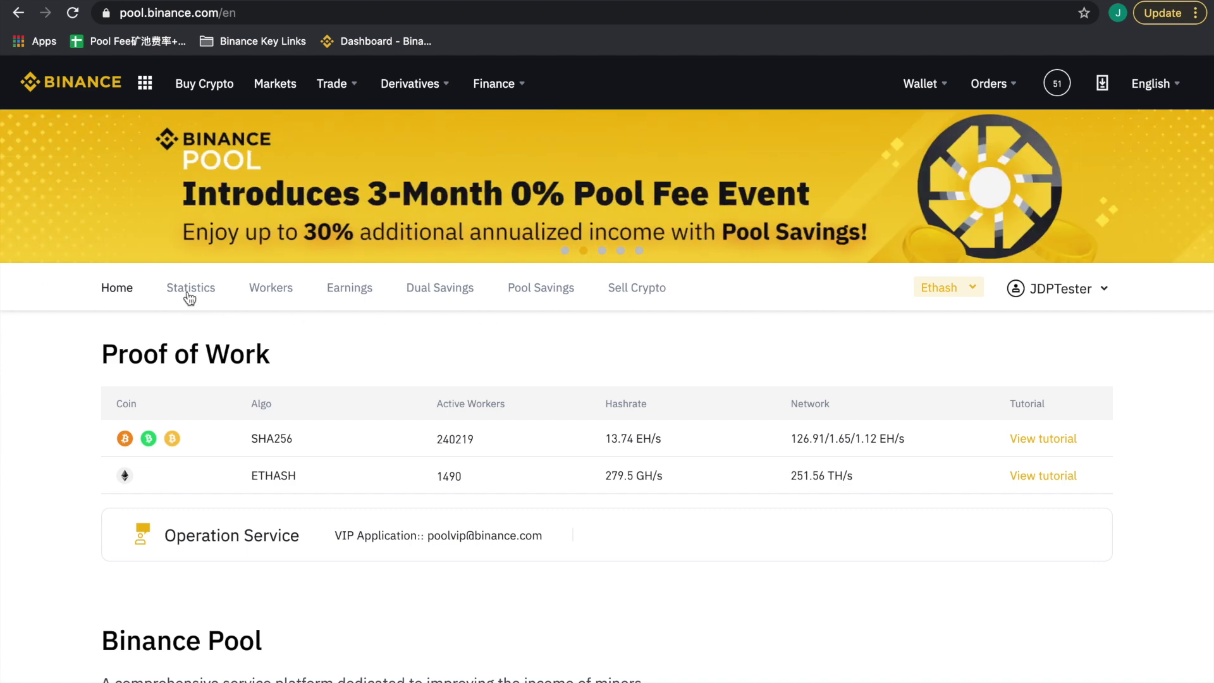
left_click(190, 297)
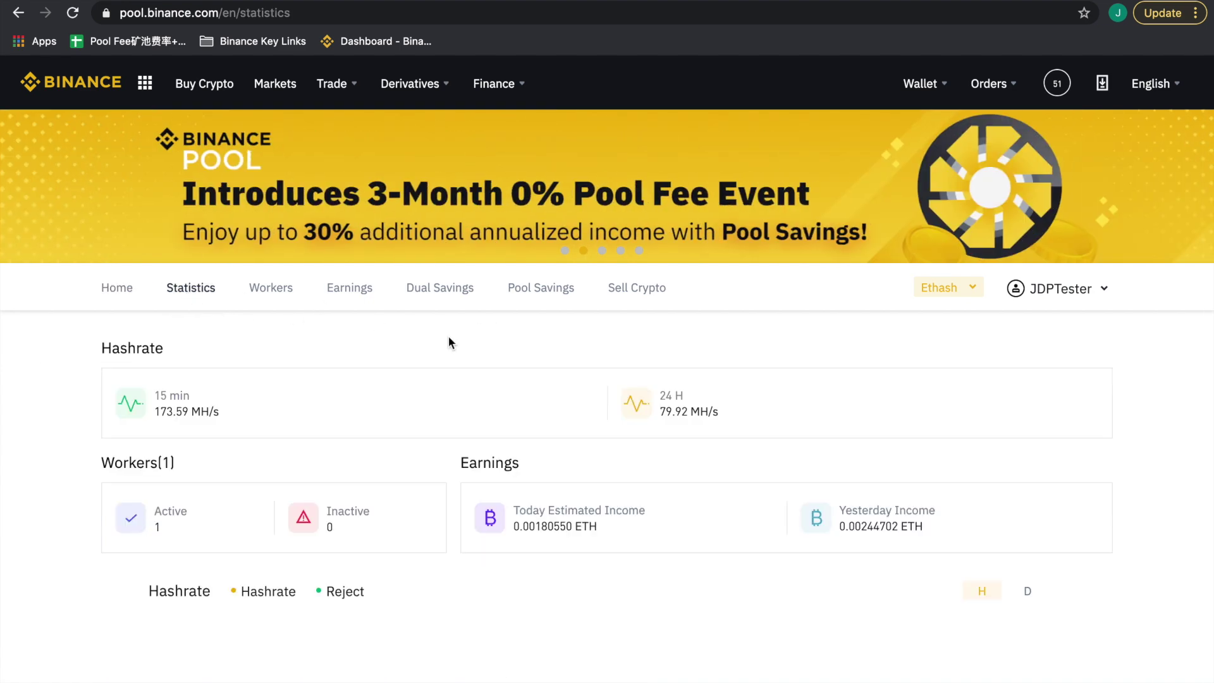
Step: Scroll through the Statistics page to review the account's hashrate chart
scroll(468, 344, "down", 2)
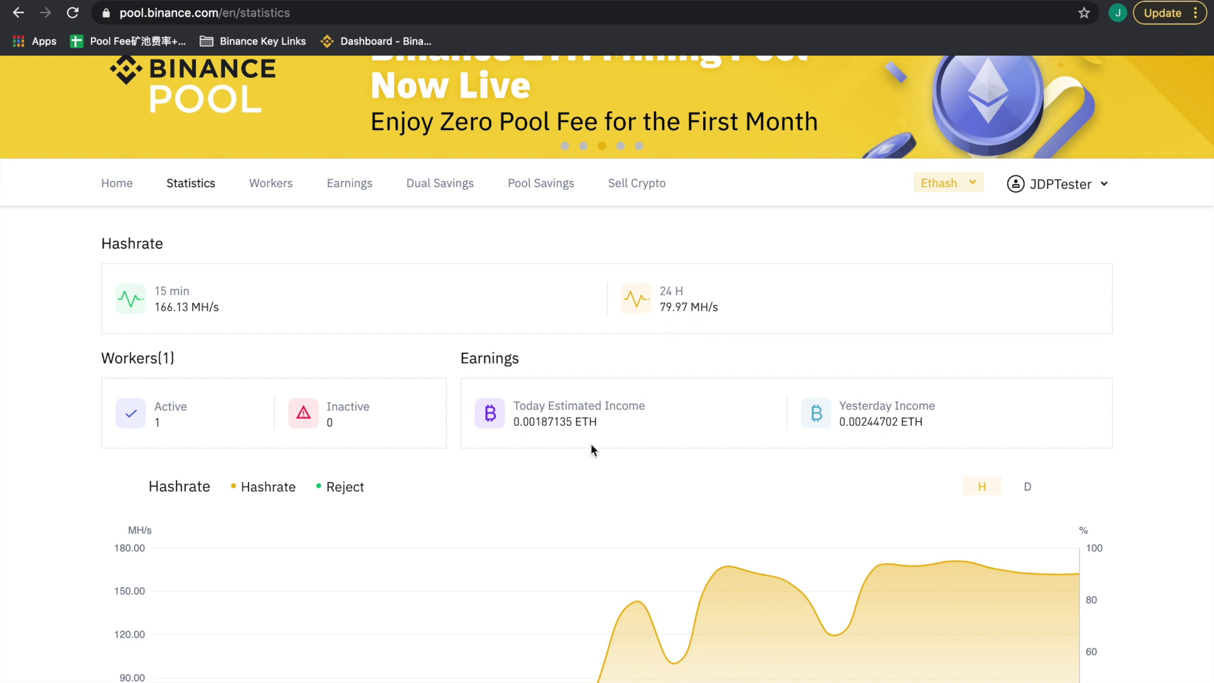
scroll(591, 445, "down", 2)
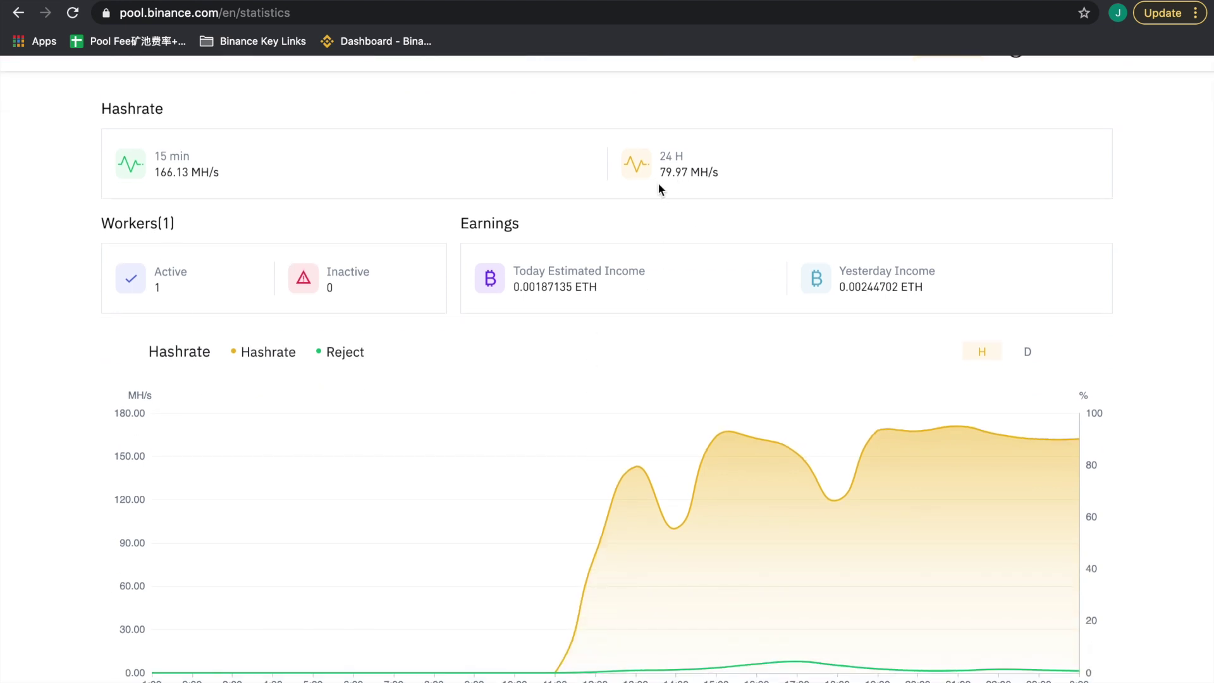
scroll(329, 170, "down", 2)
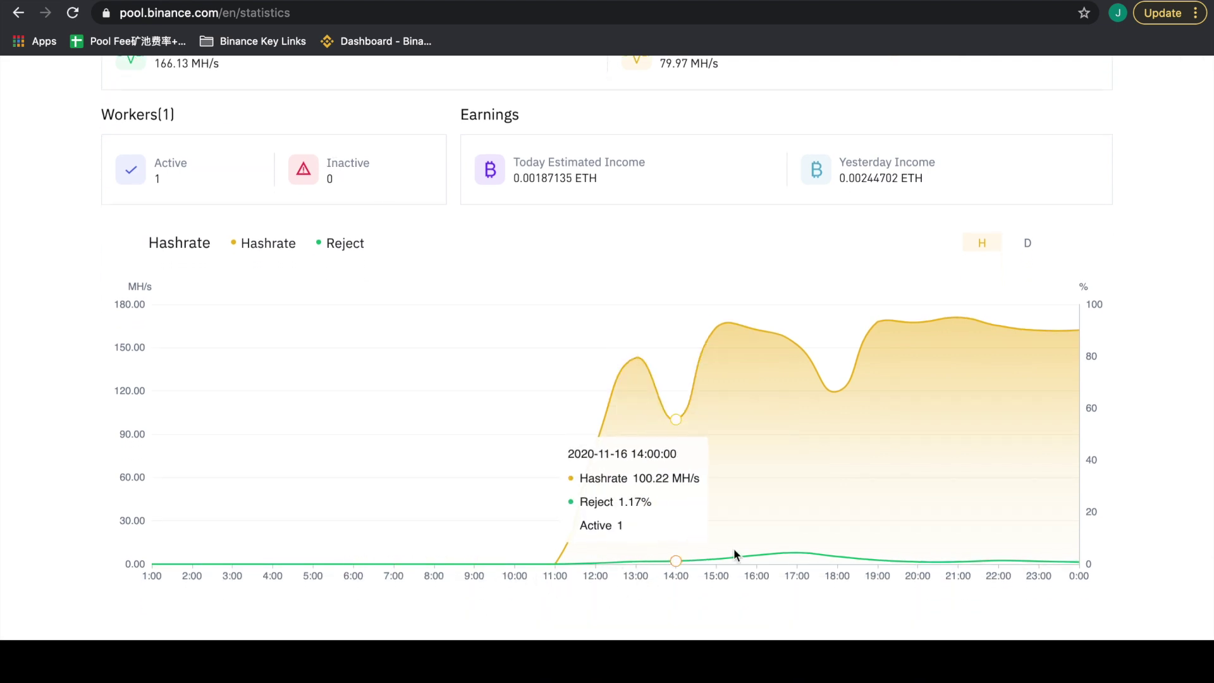
scroll(780, 218, "up", 4)
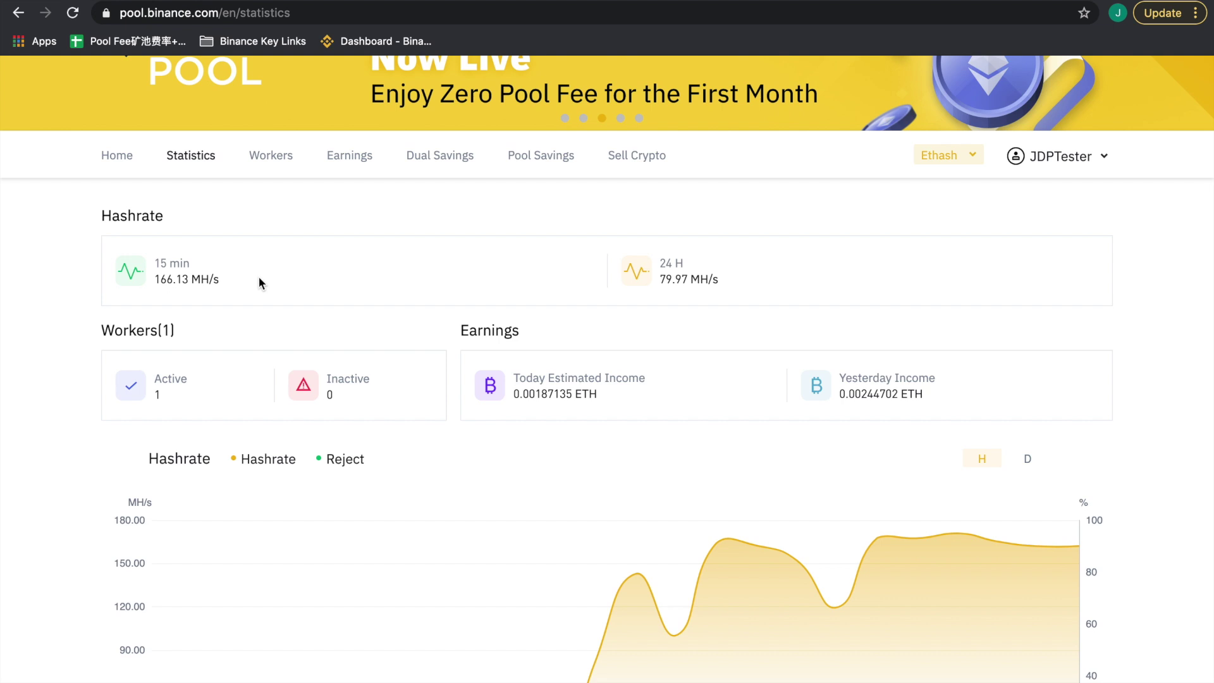
scroll(204, 394, "down", 2)
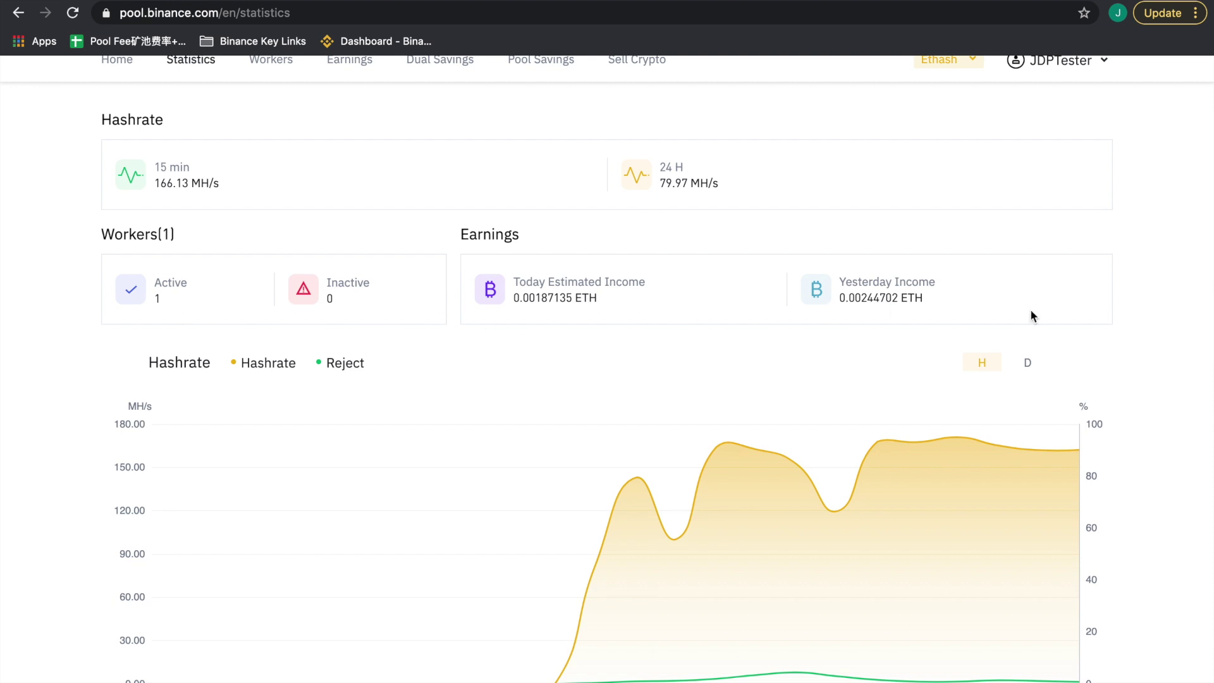
scroll(1029, 313, "up", 2)
Step: Review 1070rig in Workers, then view earnings history: 0.02341345 ETH, daily payouts marked Paid
left_click(272, 196)
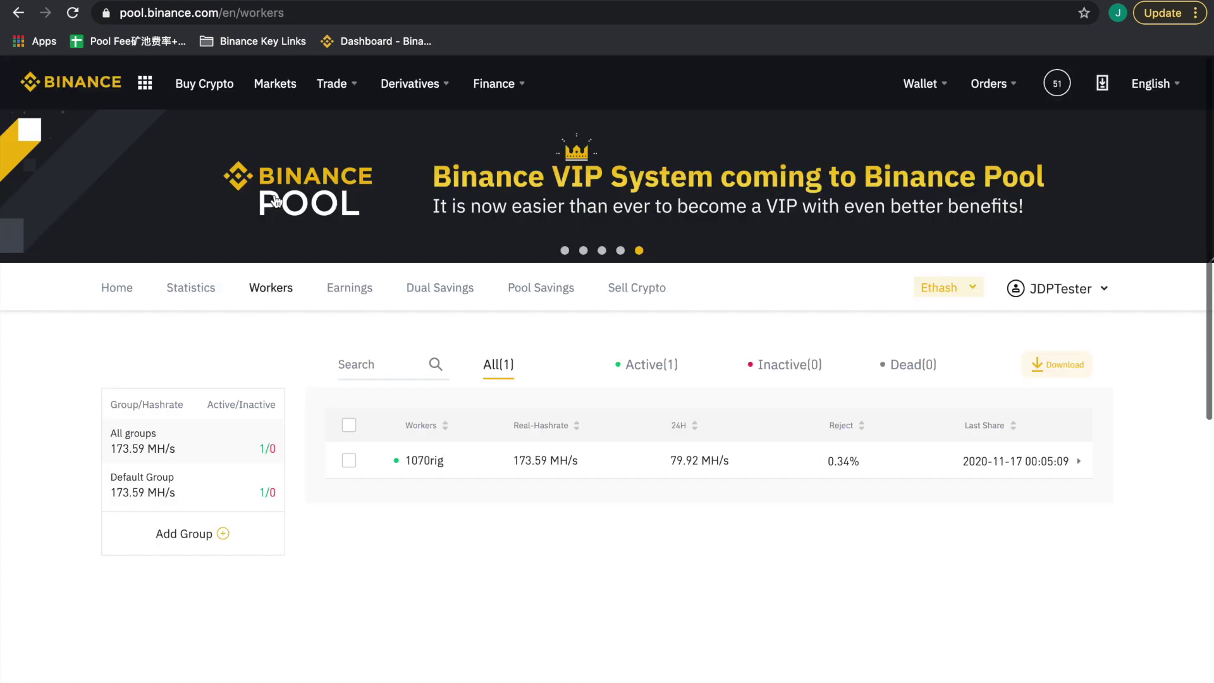
scroll(461, 371, "down", 1)
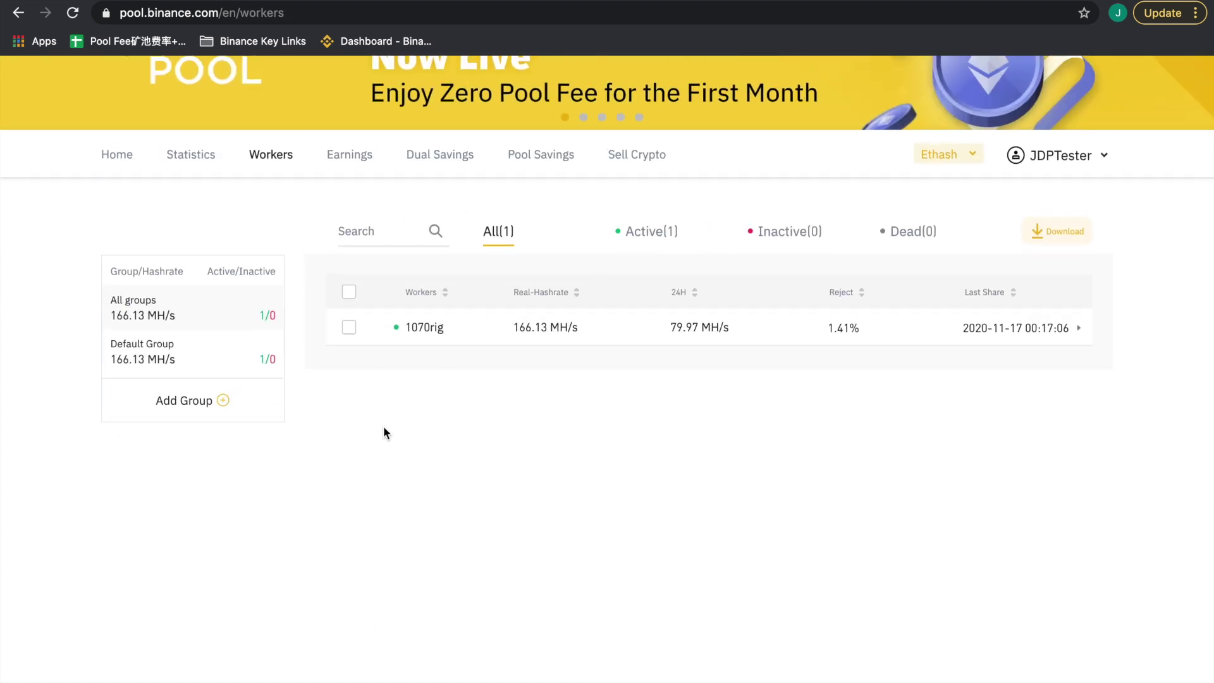
scroll(383, 427, "up", 2)
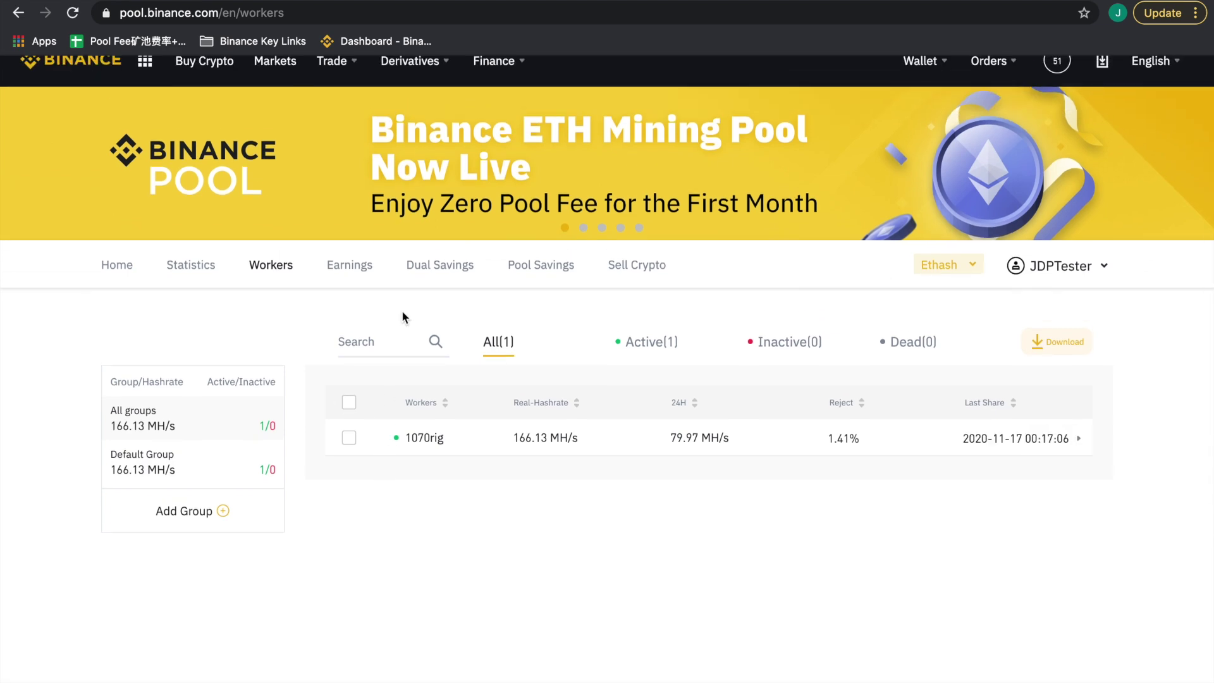
left_click(346, 269)
scroll(756, 392, "down", 3)
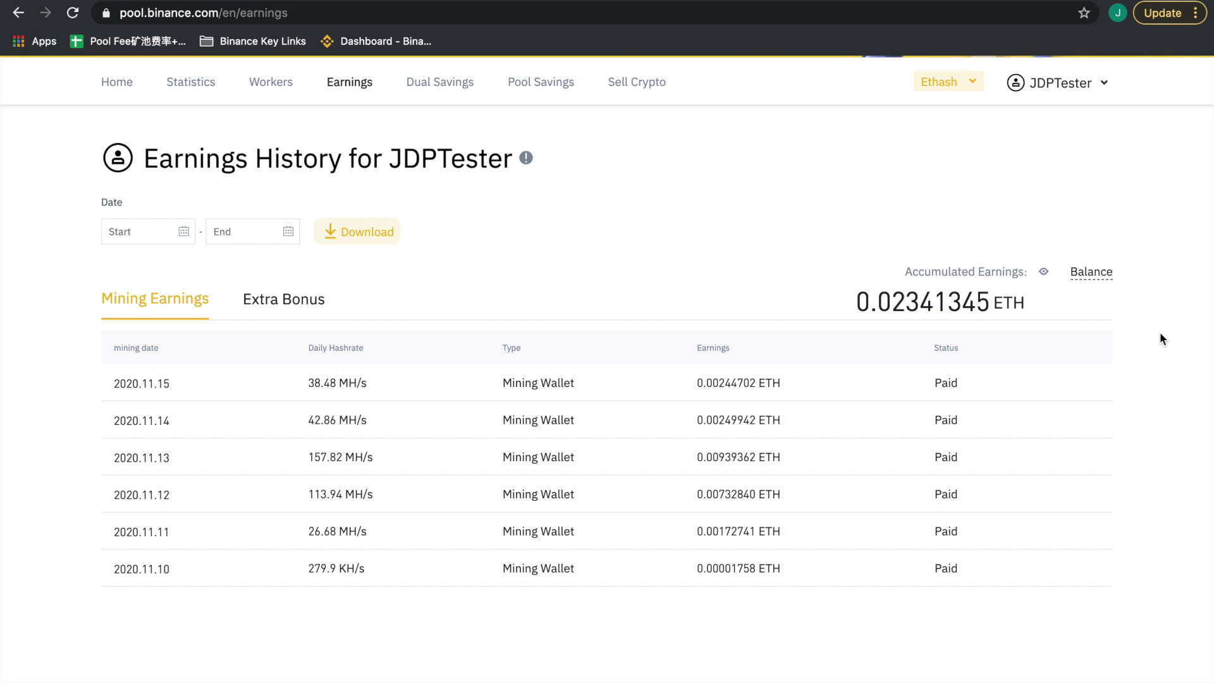
scroll(428, 240, "up", 1)
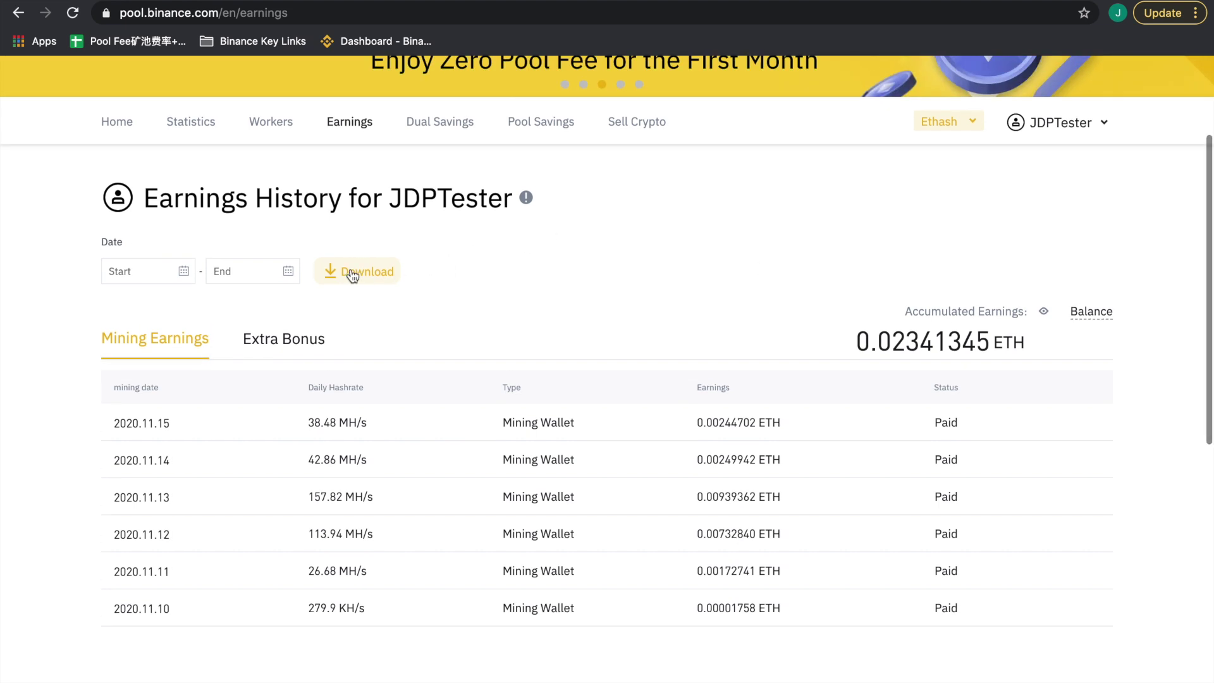
scroll(478, 273, "up", 4)
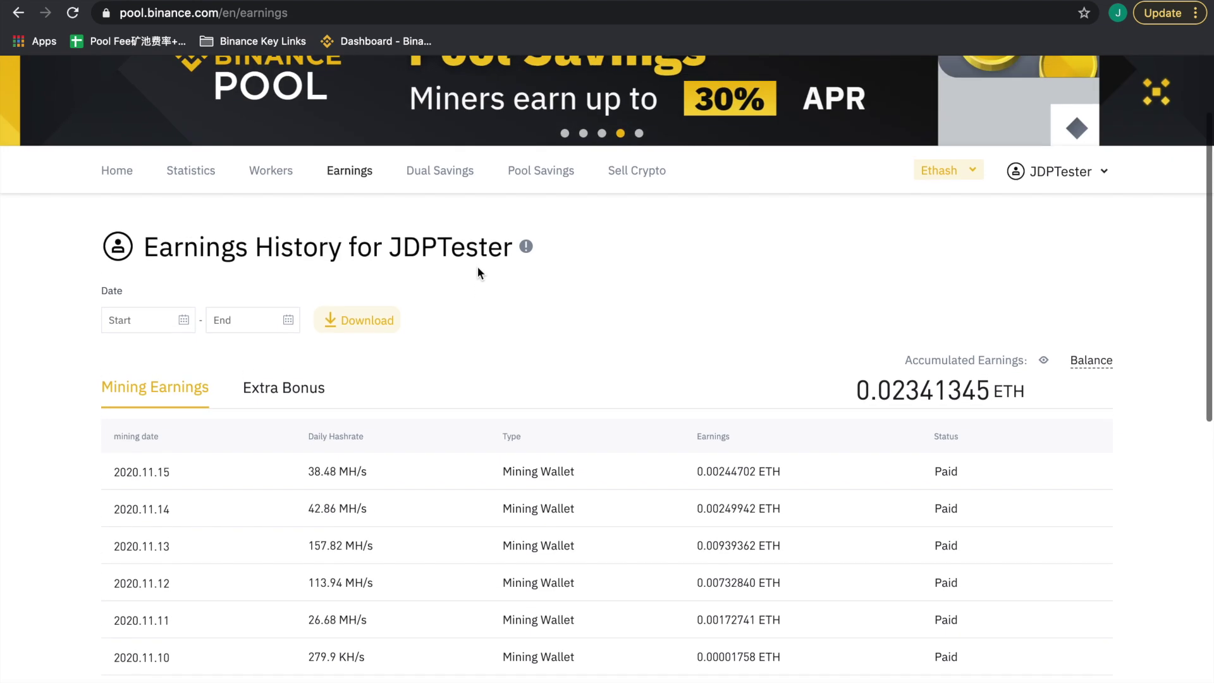
scroll(713, 322, "down", 2)
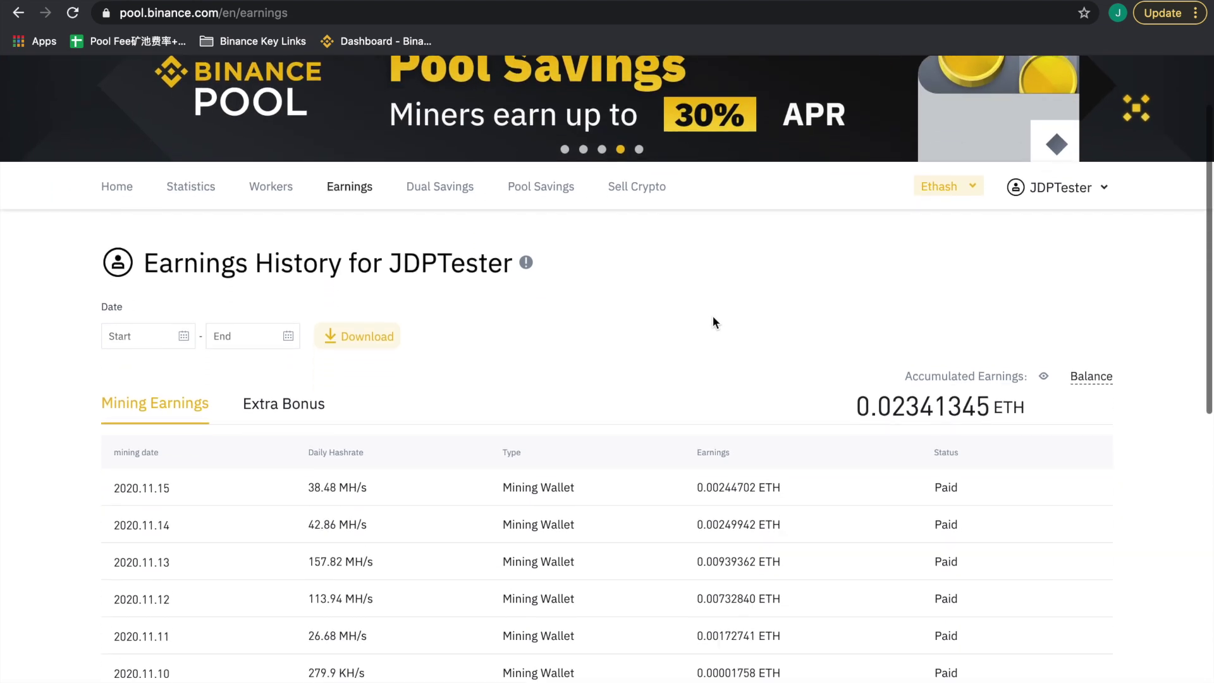